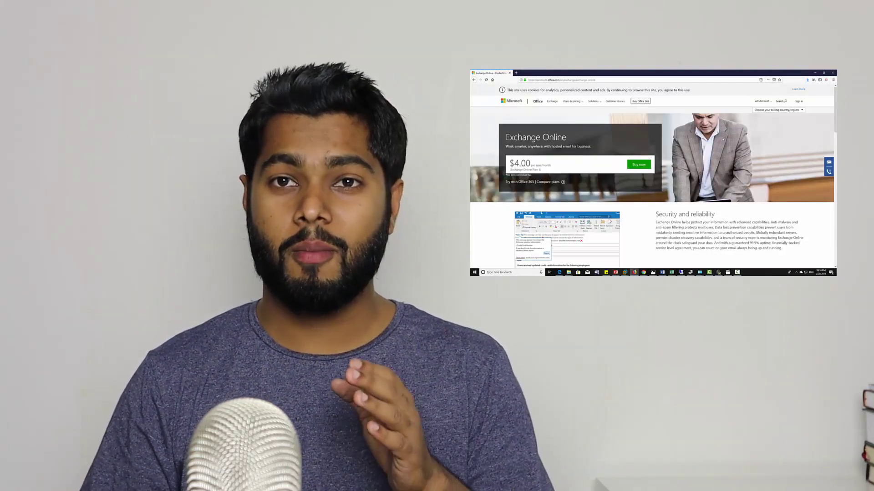
# - Scroll down through the Exchange Online page and back up again
pyautogui.scroll(-3, 722, 139)
pyautogui.scroll(-5, 722, 140)
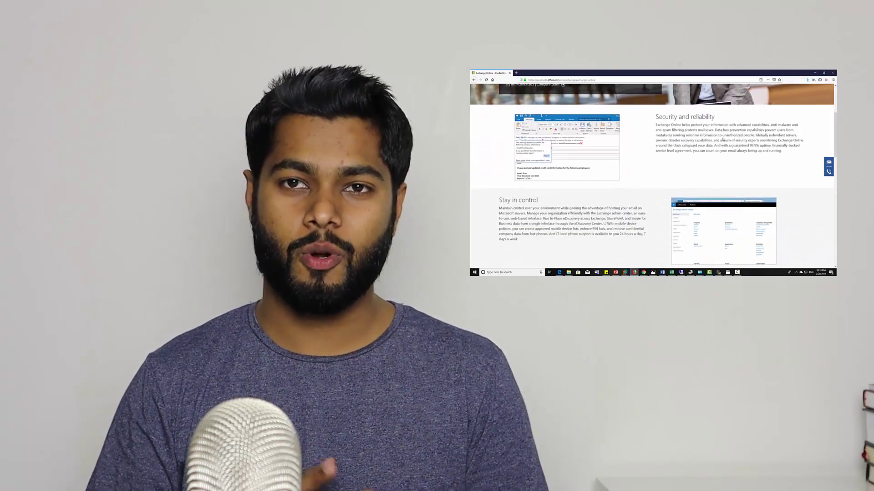
pyautogui.scroll(-8, 722, 139)
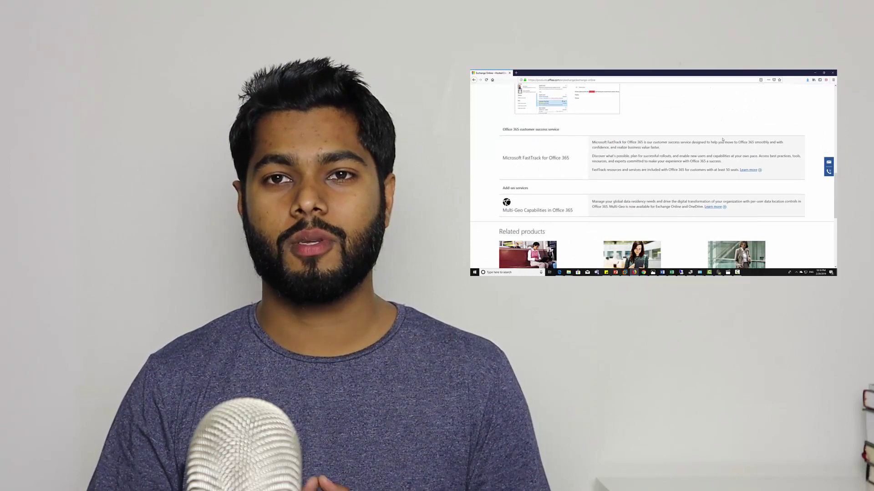
pyautogui.scroll(-7, 722, 139)
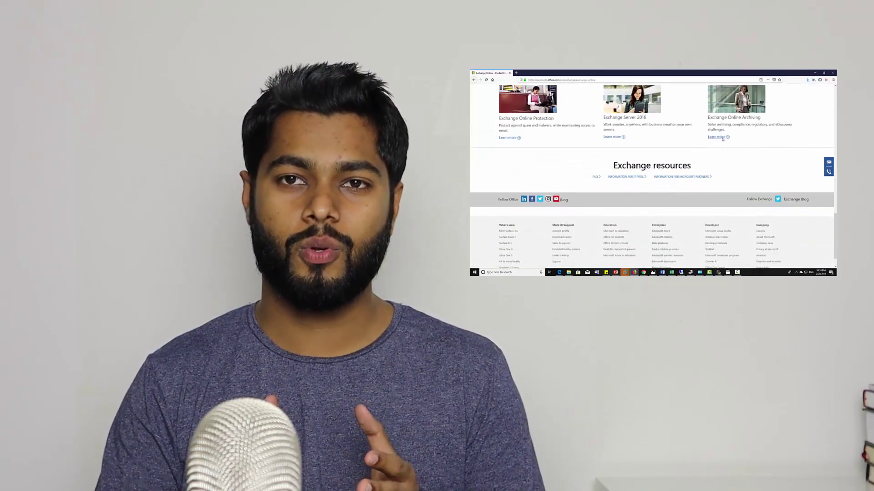
pyautogui.scroll(15, 722, 139)
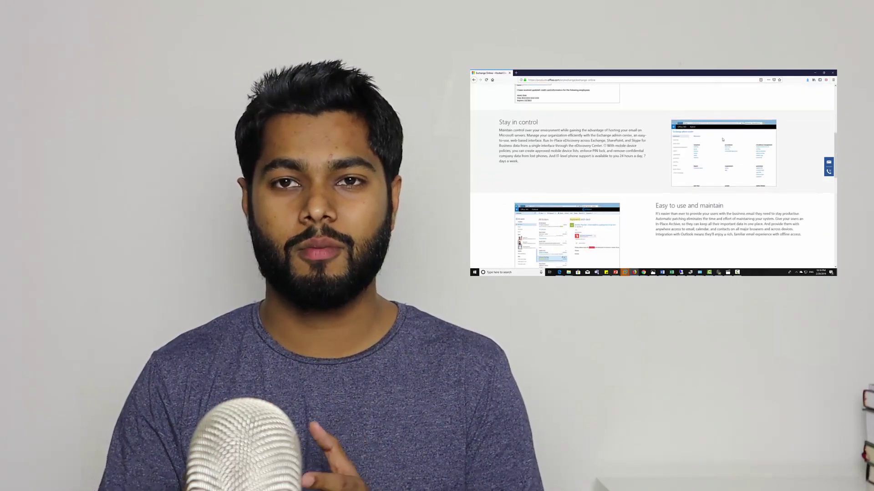
pyautogui.scroll(6, 722, 140)
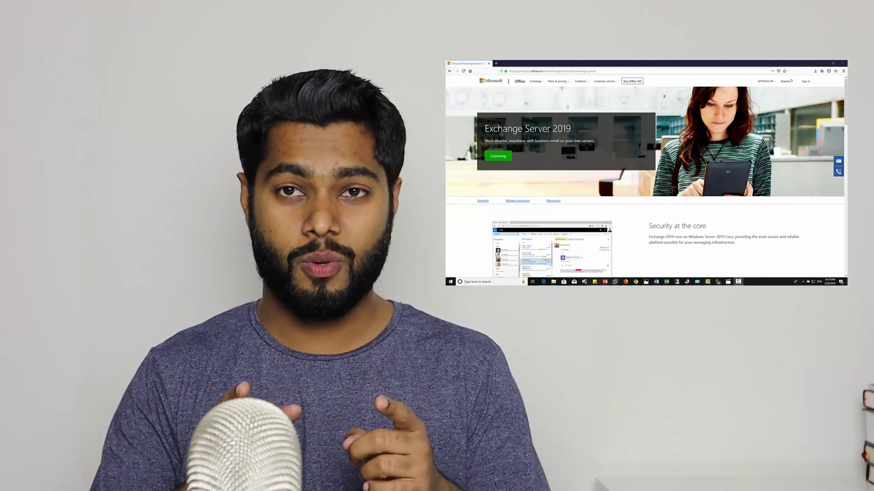
# - Highlight the Exchange Server 2019 heading, then its business-email subtitle, and scroll down
pyautogui.moveTo(485, 135); pyautogui.dragTo(583, 139)
pyautogui.click(583, 138)
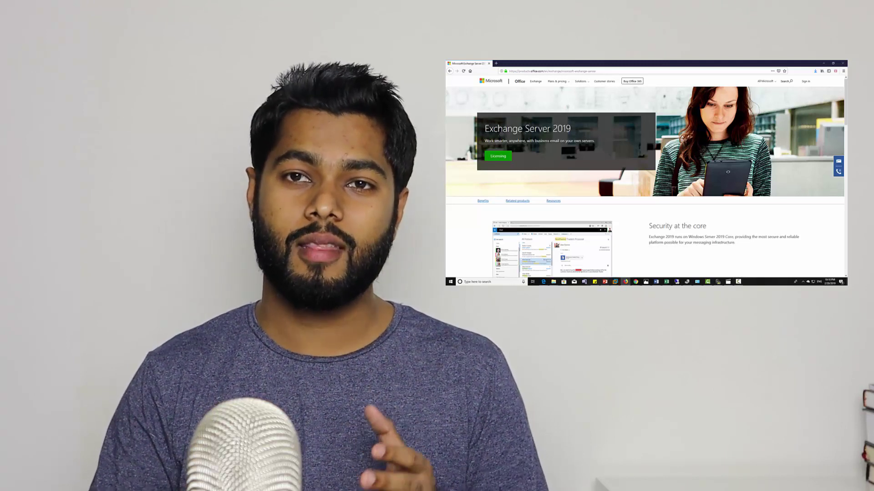
pyautogui.moveTo(526, 141); pyautogui.dragTo(594, 141)
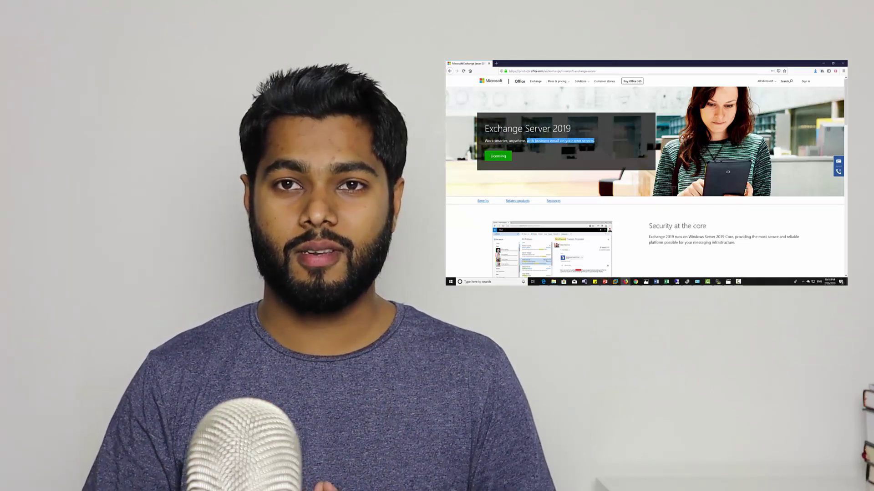
pyautogui.scroll(-1, 591, 164)
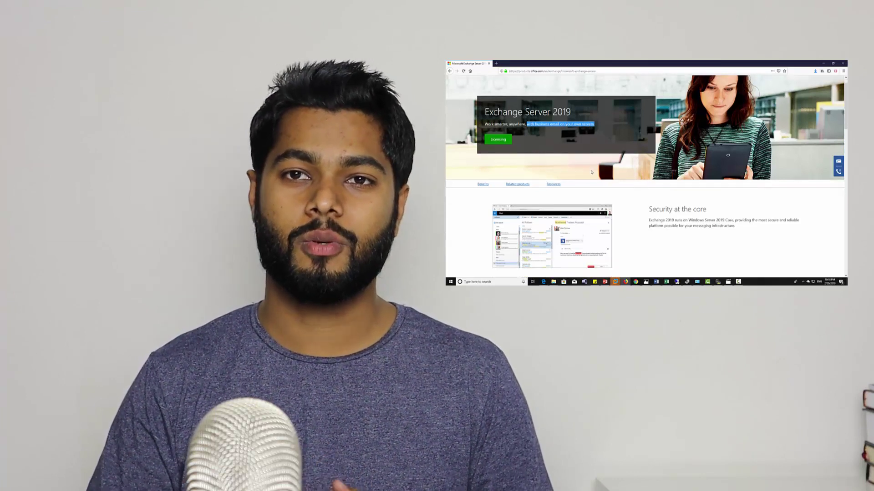
pyautogui.scroll(-5, 596, 198)
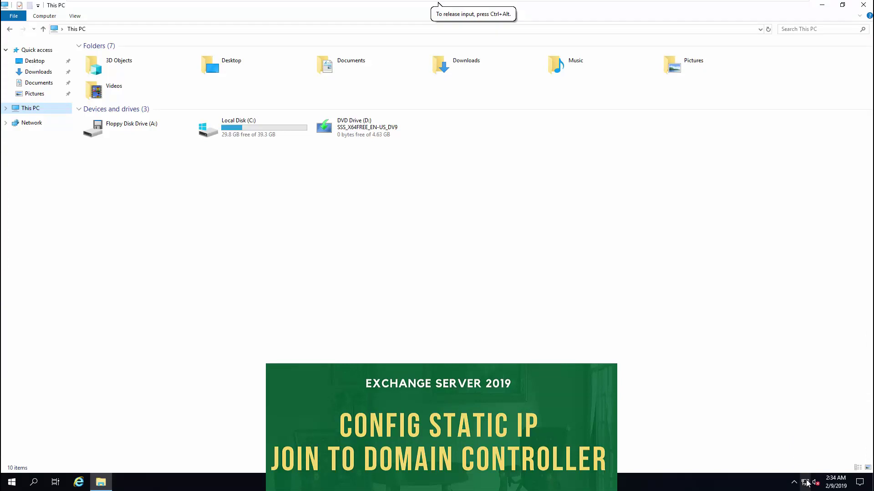
# - From the network tray icon, reach Ethernet settings and select the Ethernet0 adapter
pyautogui.rightClick(807, 483)
pyautogui.click(809, 474)
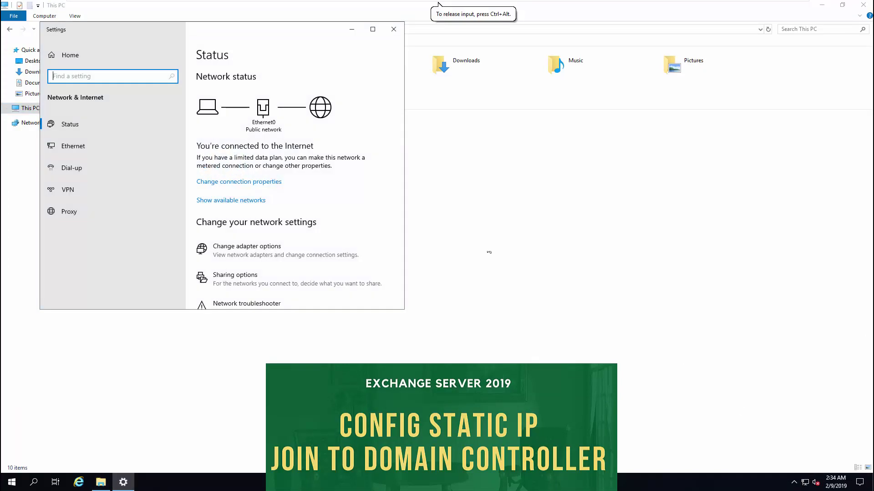
pyautogui.click(134, 147)
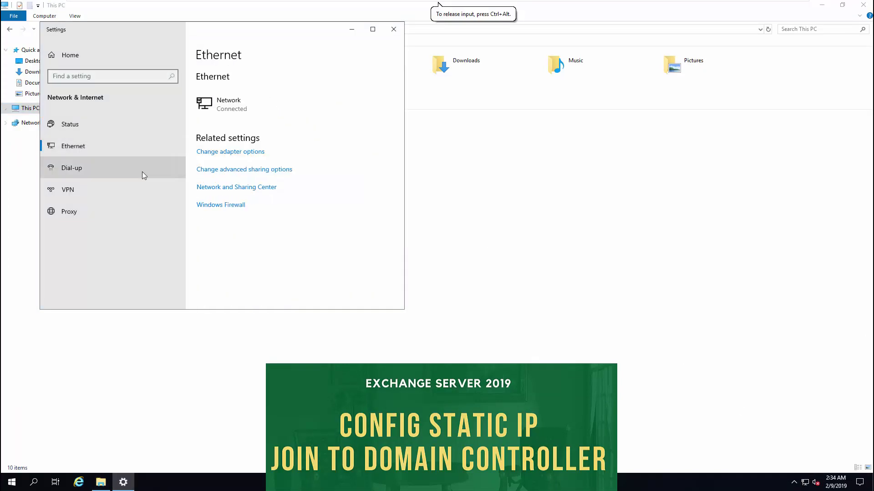
pyautogui.click(214, 152)
pyautogui.click(244, 157)
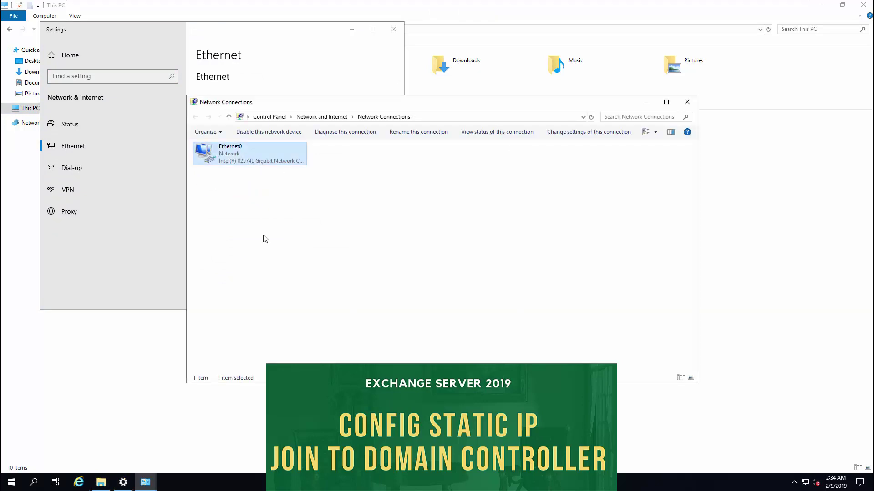
# - Open the Ethernet0 status, its properties, and the IPv4 settings
pyautogui.click(153, 481)
pyautogui.click(195, 443)
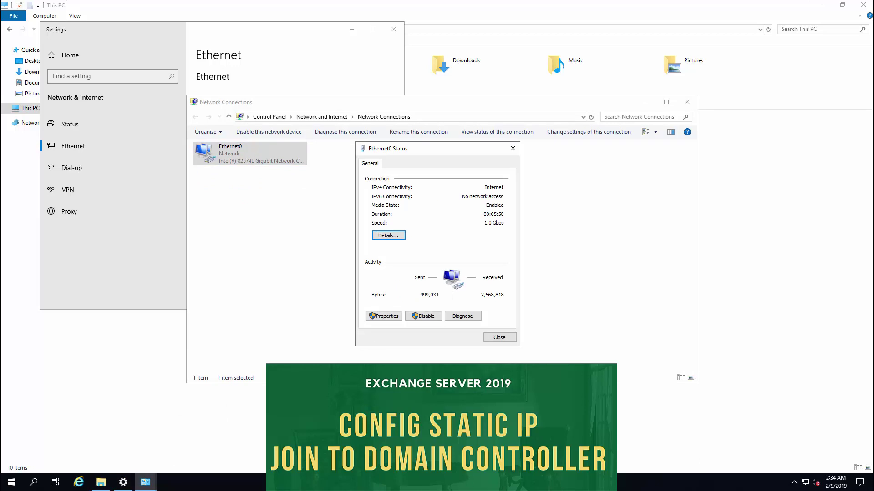
pyautogui.click(383, 317)
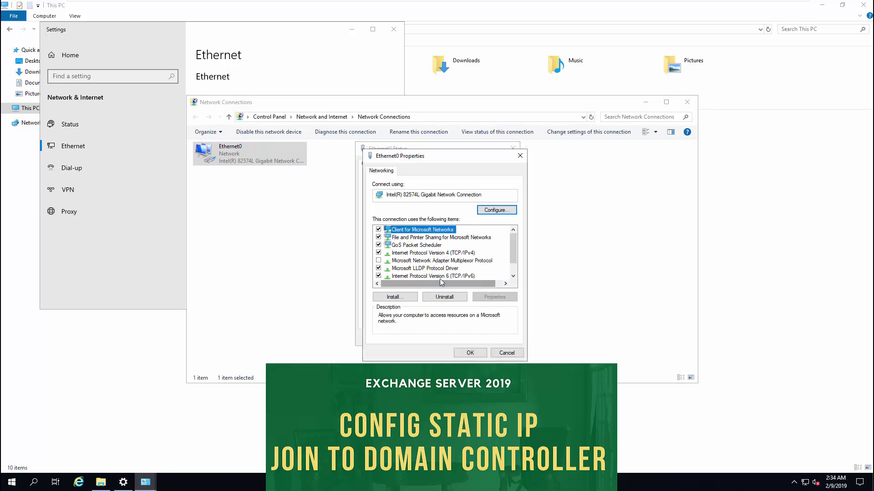
pyautogui.doubleClick(443, 253)
# - Assign static IP 192.168.1.210, mask 255.255.255.0, gateway 192.168.1.1 and DNS 192.168.1.211
pyautogui.click(450, 257)
pyautogui.write('192 . 168 . 1 . 21')
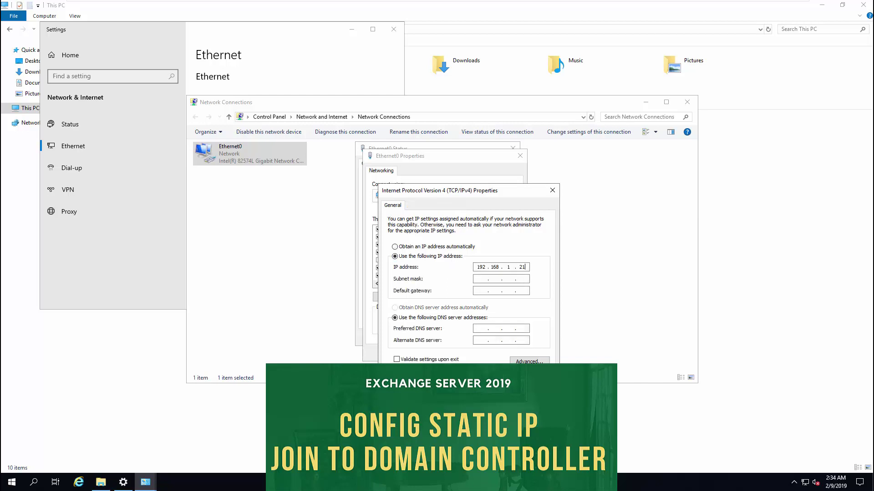
pyautogui.write('0')
pyautogui.press('Tab')
pyautogui.press('Tab')
pyautogui.write('192 . 168 . 1 . 1')
pyautogui.press('Tab')
pyautogui.press('Tab')
pyautogui.write('192 . 16')
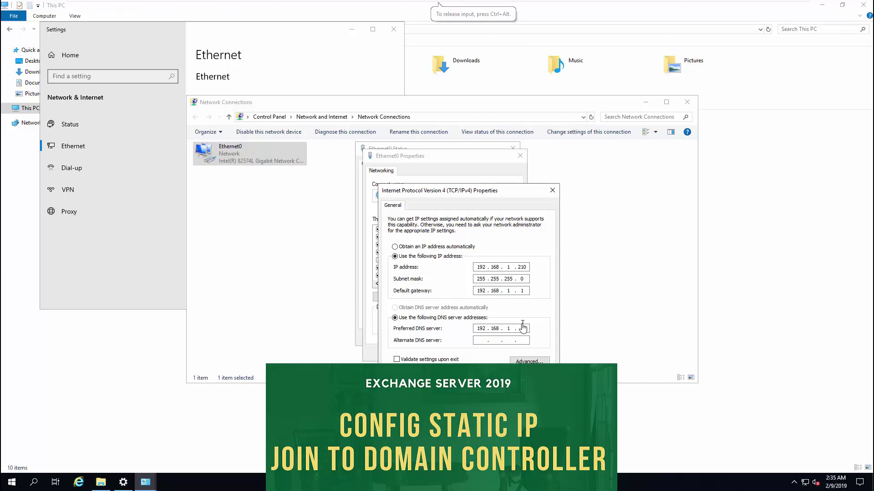
pyautogui.write('8 . 1 . 211')
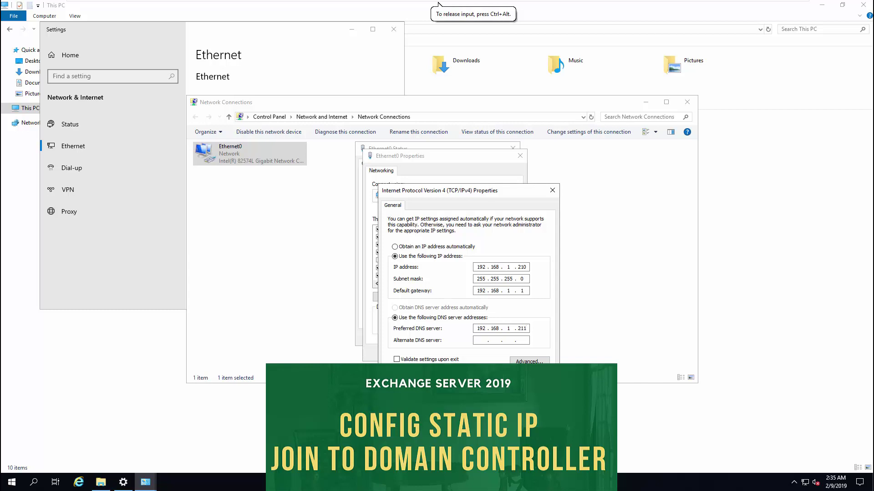
pyautogui.press('Return')
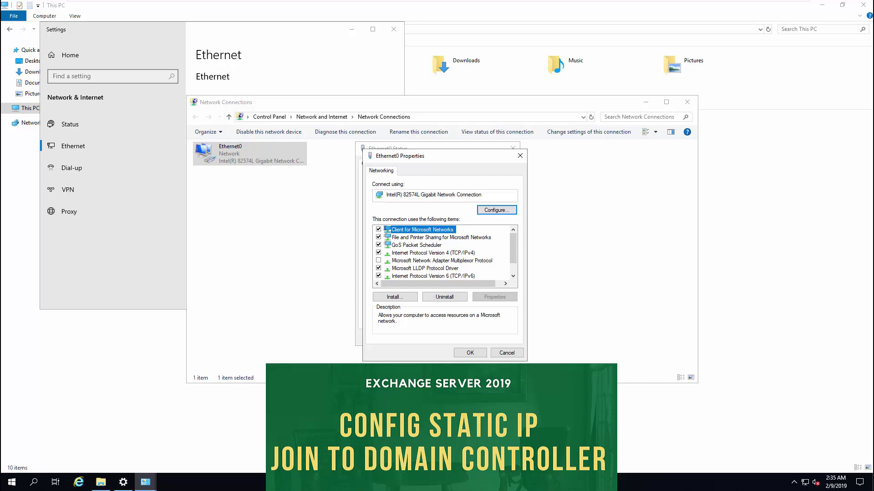
# - Save the adapter properties and close the status, Network Connections and settings windows
pyautogui.click(468, 354)
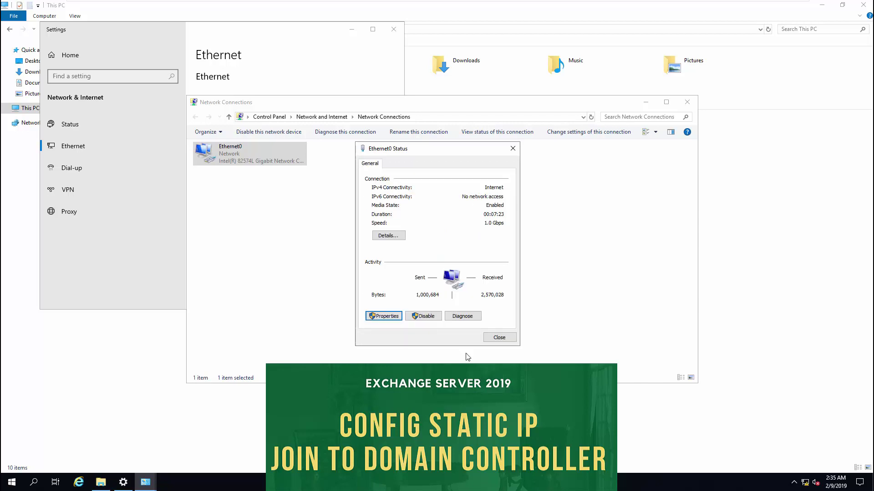
pyautogui.click(491, 339)
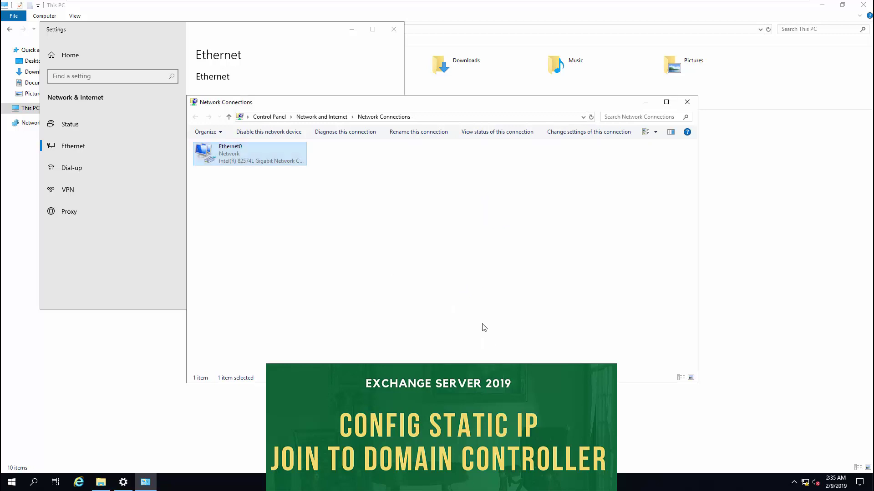
pyautogui.click(687, 102)
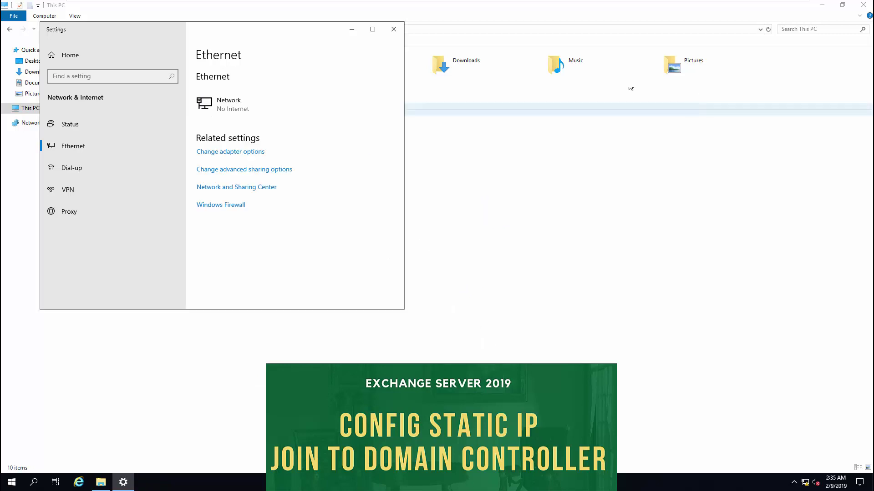
pyautogui.click(393, 29)
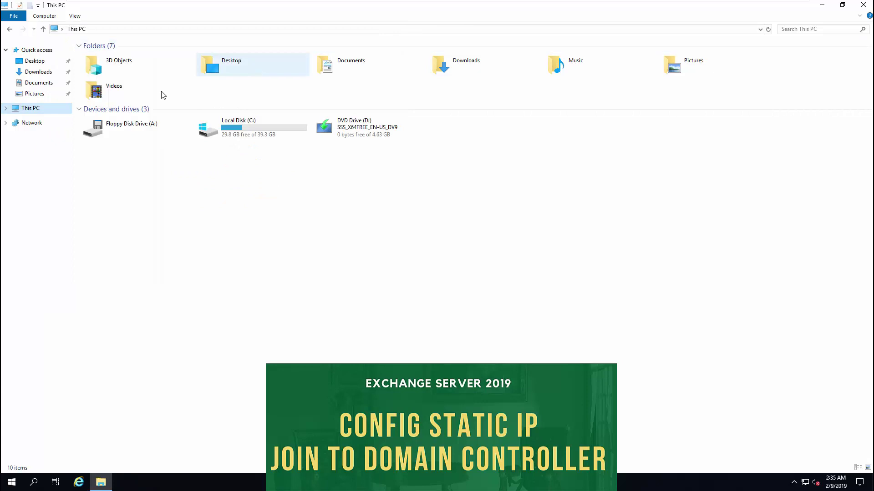
# - Rename the computer to EXC2019 and make it a member of domain ITPROGUIDE.COM
pyautogui.rightClick(33, 111)
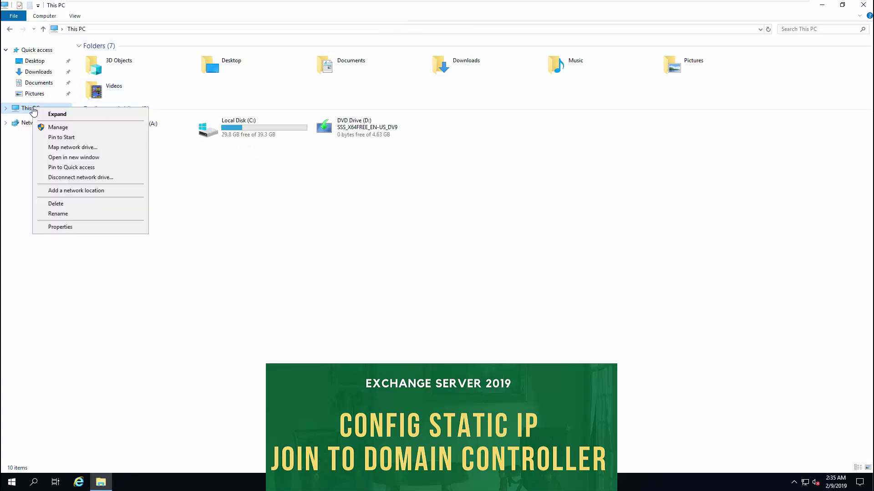
pyautogui.click(80, 228)
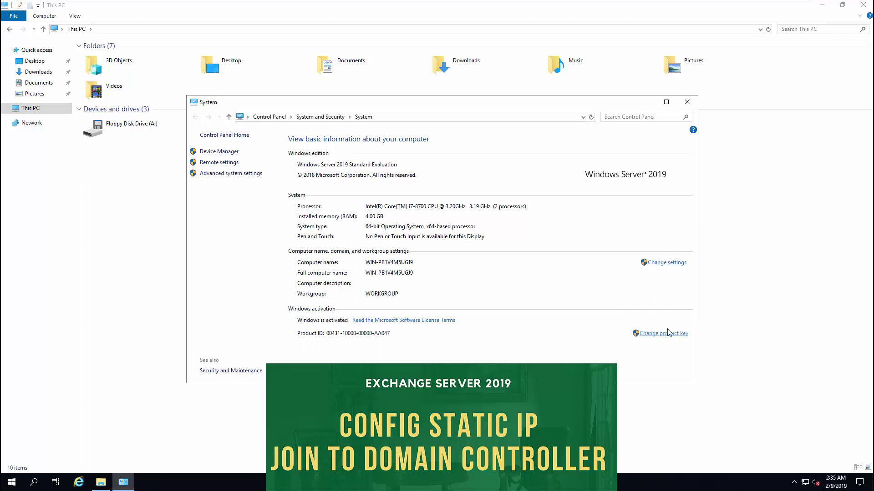
pyautogui.click(667, 266)
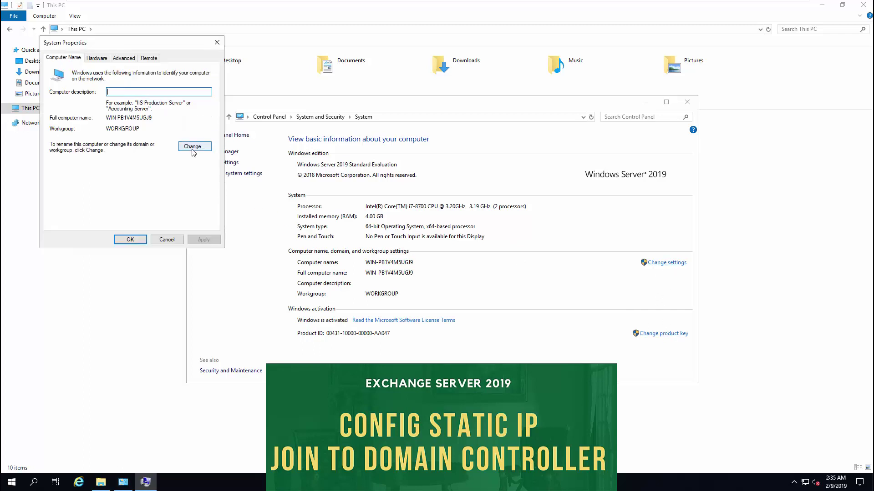
pyautogui.click(195, 147)
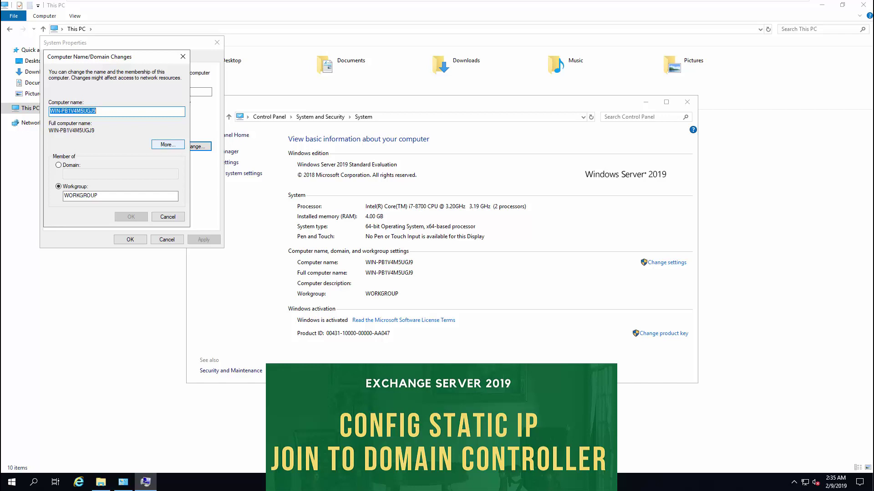
pyautogui.write('EXC2019')
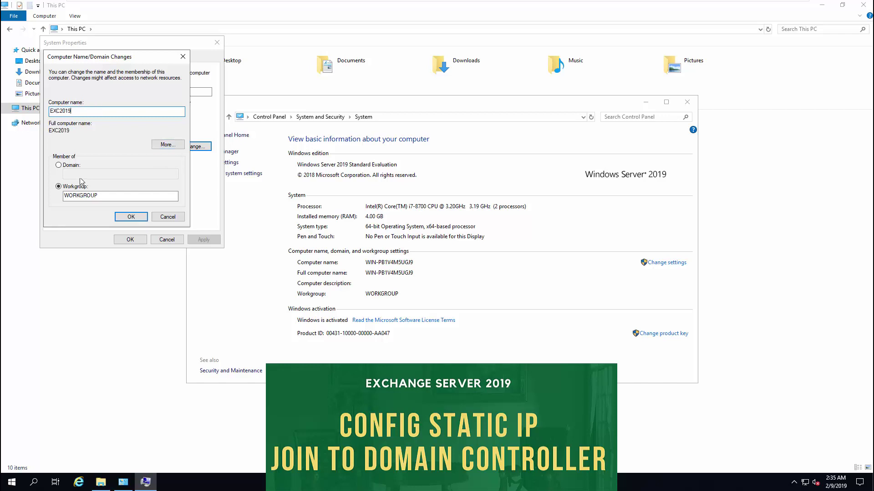
pyautogui.click(70, 165)
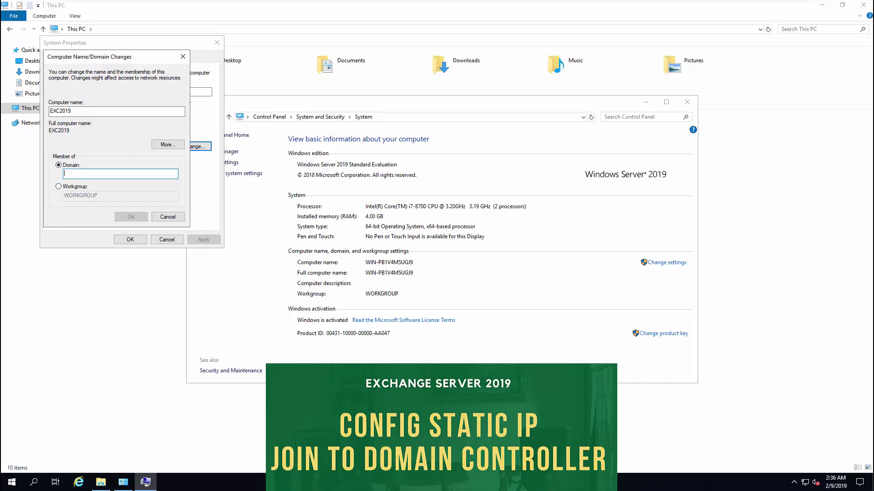
pyautogui.write('ITPROGUIDE.COM')
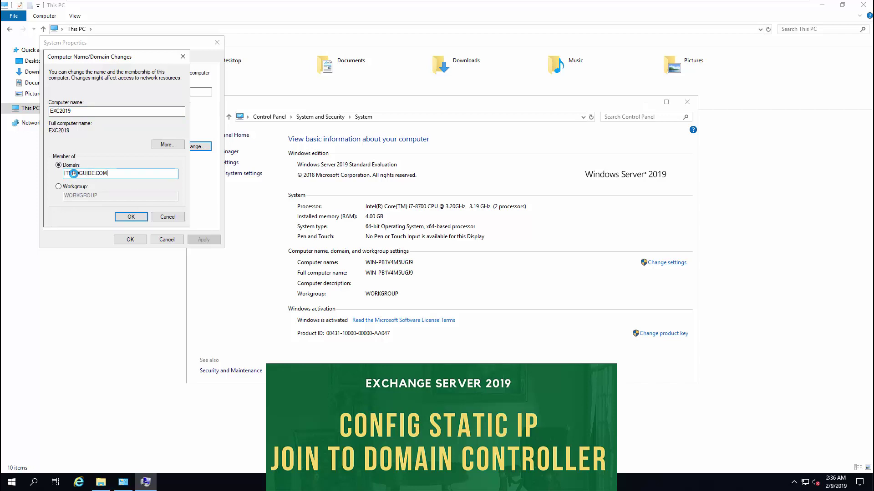
pyautogui.press('Return')
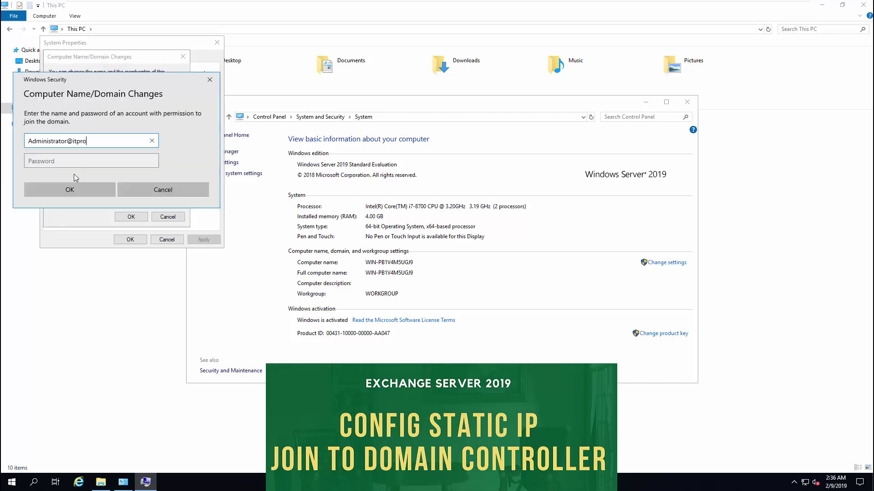
# - Authenticate with the domain administrator credentials and acknowledge the domain welcome message
pyautogui.press('Tab')
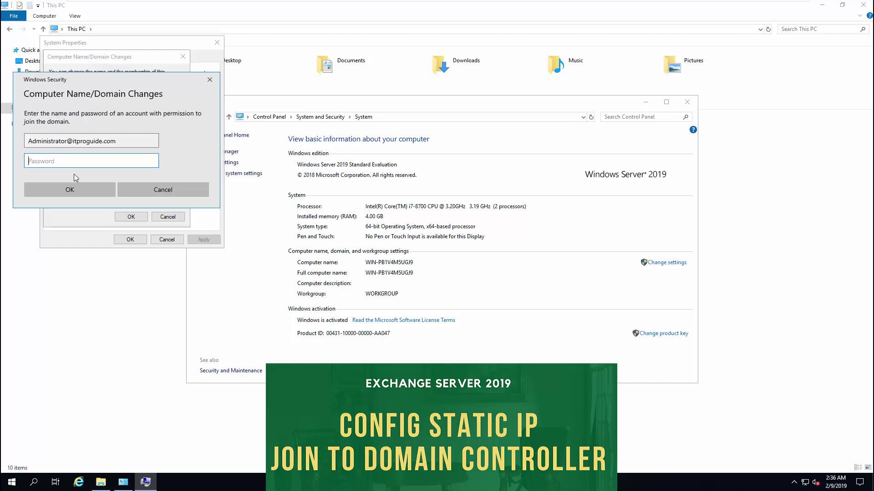
pyautogui.press('Return')
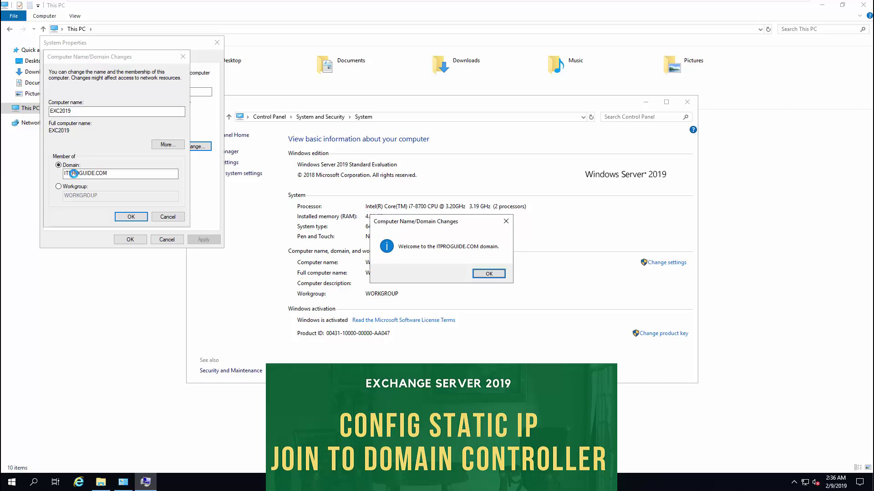
pyautogui.click(491, 276)
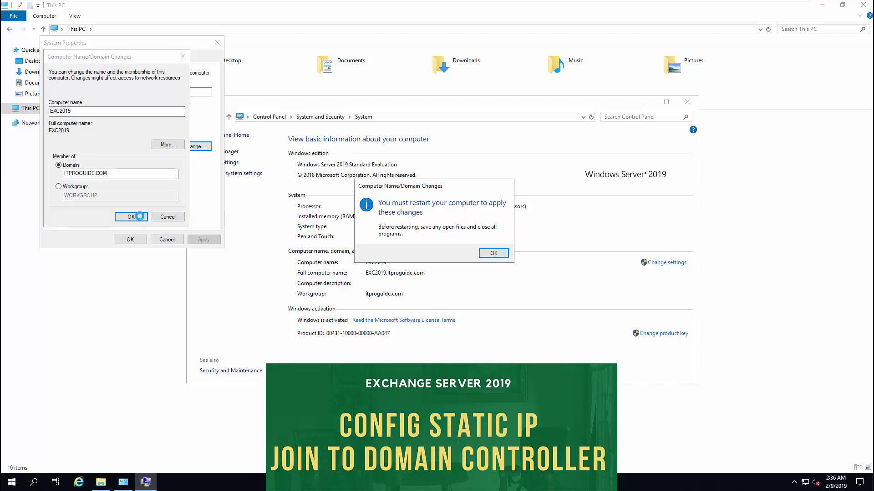
# - Acknowledge the restart notice, close System Properties and restart the server now
pyautogui.click(493, 253)
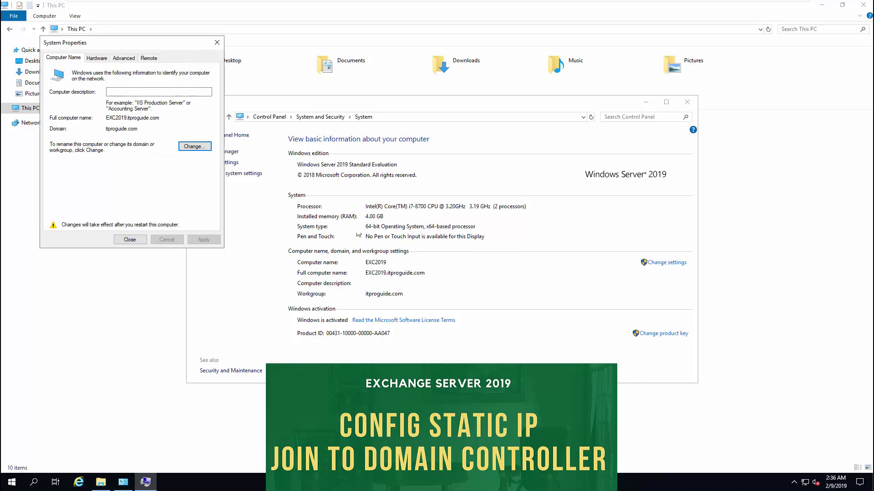
pyautogui.click(139, 240)
pyautogui.click(448, 251)
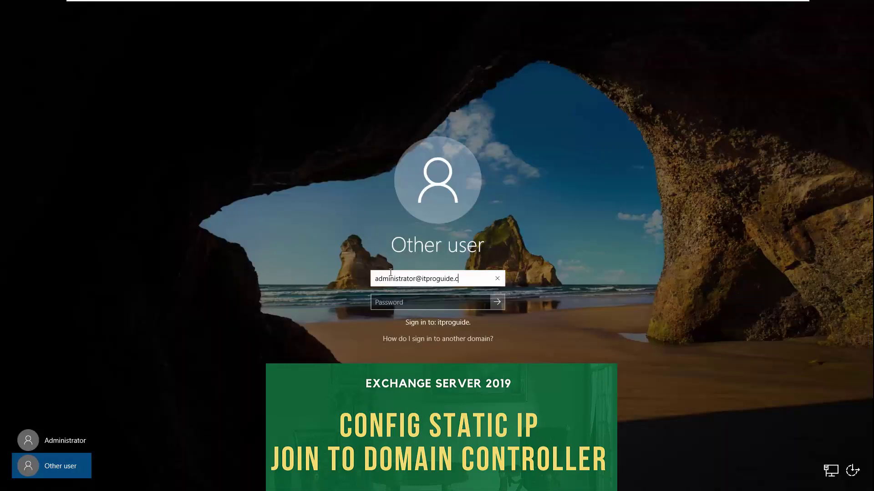
# - Sign back in by entering the domain administrator password
pyautogui.press('Tab')
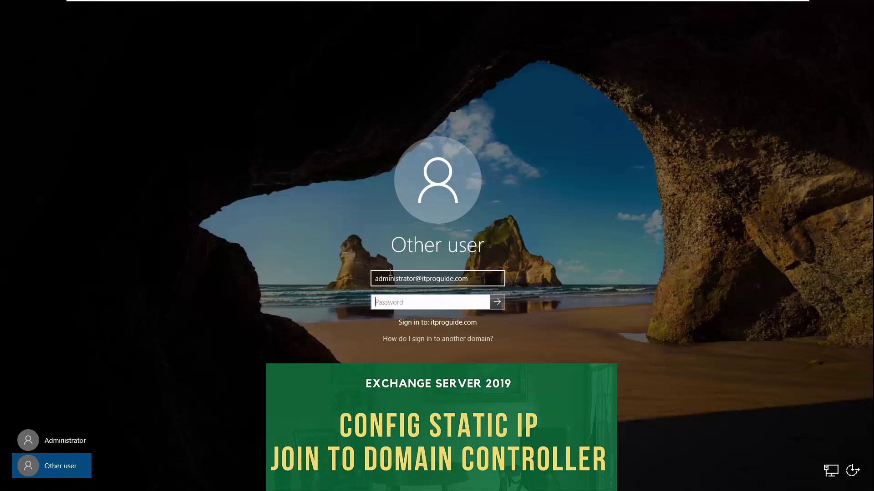
pyautogui.write('P@ssw0rd123')
pyautogui.press('Return')
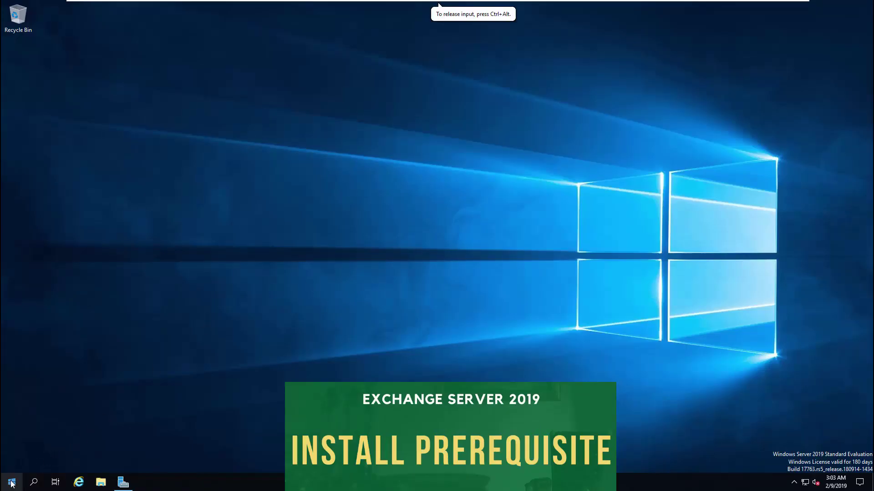
# - Launch Windows PowerShell from the Start menu
pyautogui.click(11, 484)
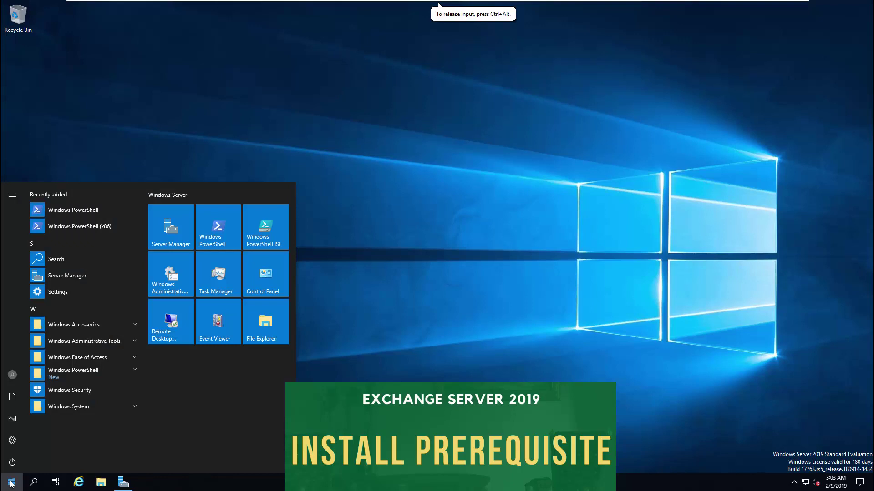
pyautogui.click(86, 370)
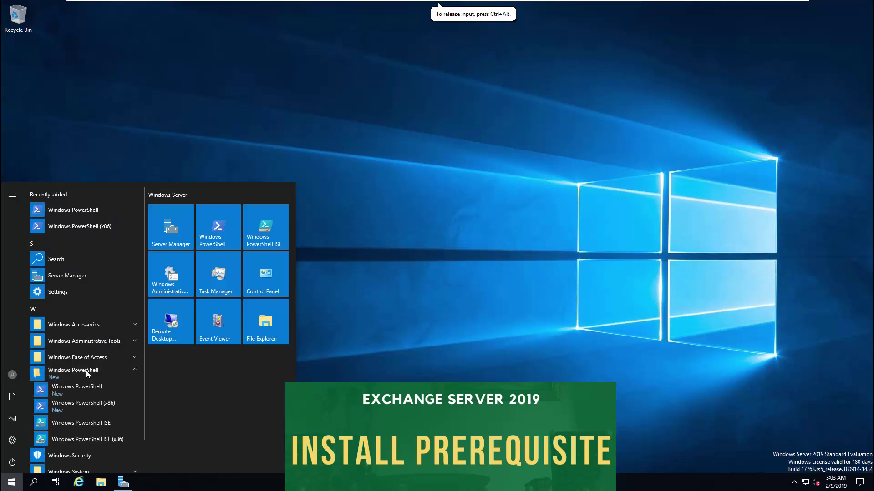
pyautogui.click(83, 389)
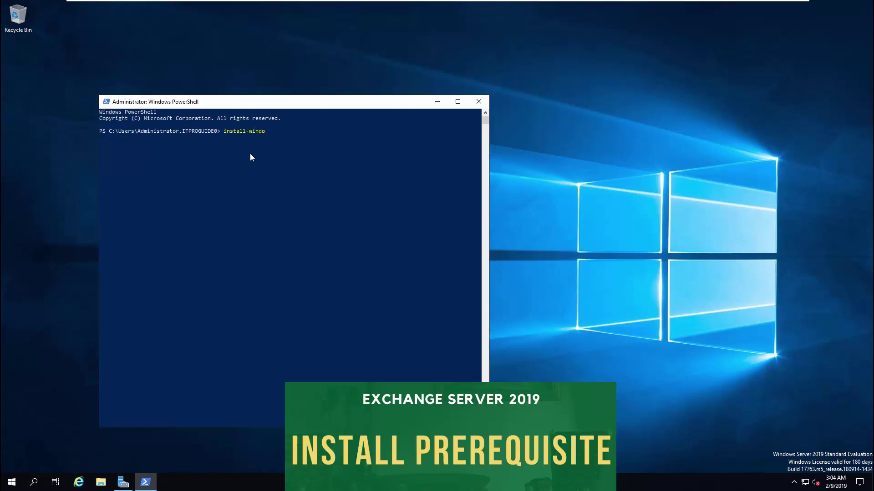
# - Run Install-WindowsFeature RSAT-ADDS in the PowerShell console
pyautogui.click(251, 155)
pyautogui.press('Tab')
pyautogui.write('wsws')
pyautogui.write('RSA')
pyautogui.write('T')
pyautogui.write('-ADDS')
pyautogui.press('Return')
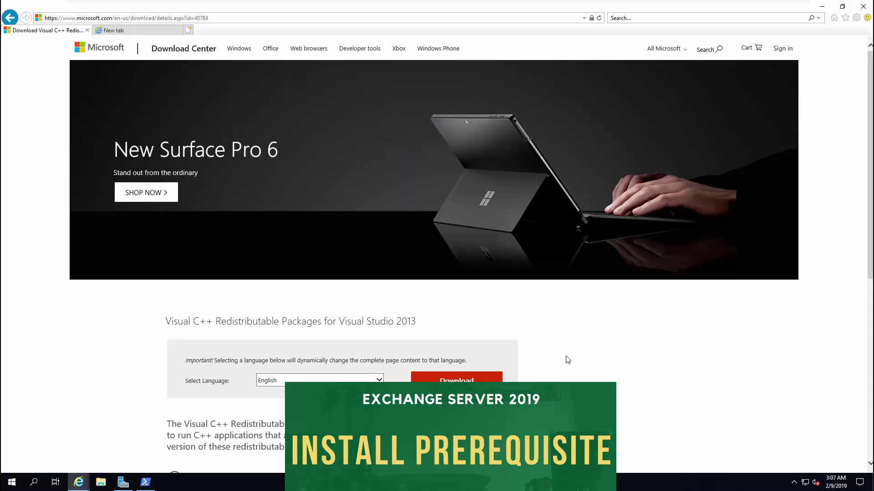
# - Download the x64 Visual C++ 2013 Redistributable file vcredist_x64.exe
pyautogui.scroll(-3, 521, 324)
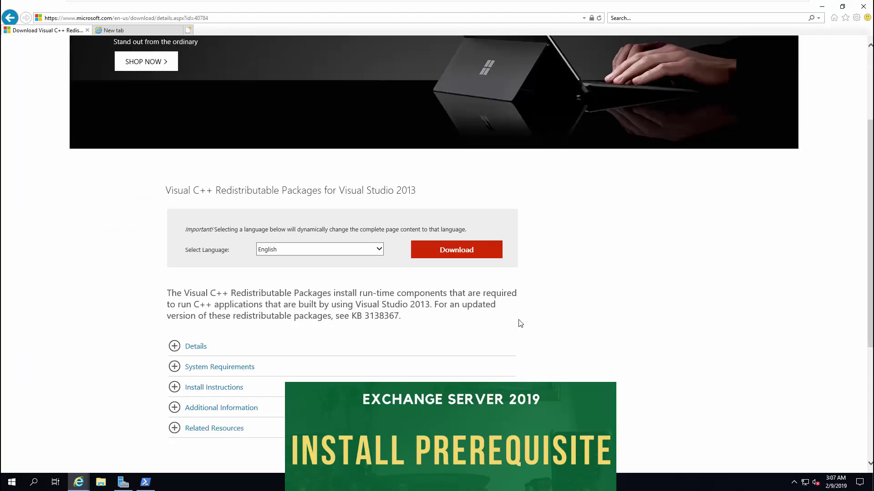
pyautogui.click(473, 249)
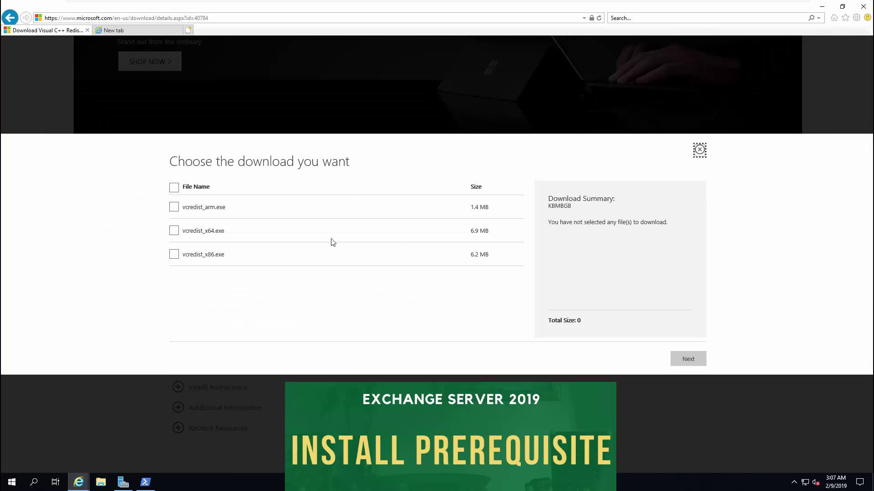
pyautogui.click(174, 231)
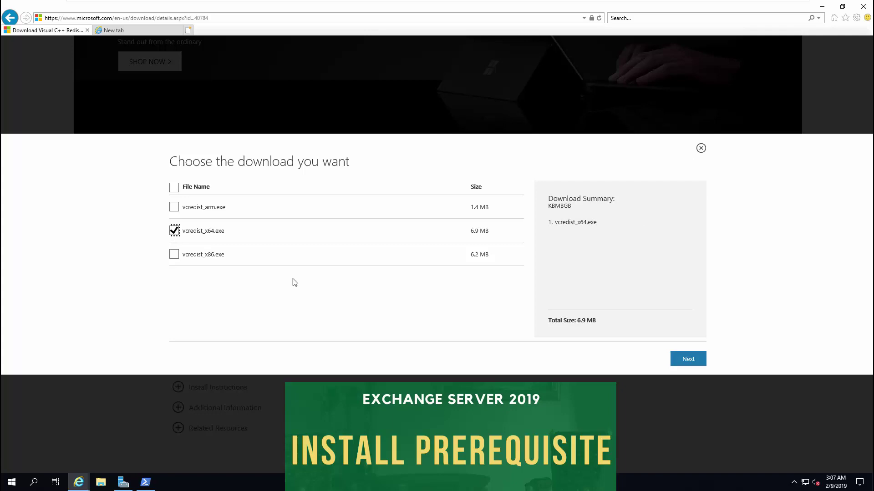
pyautogui.click(687, 360)
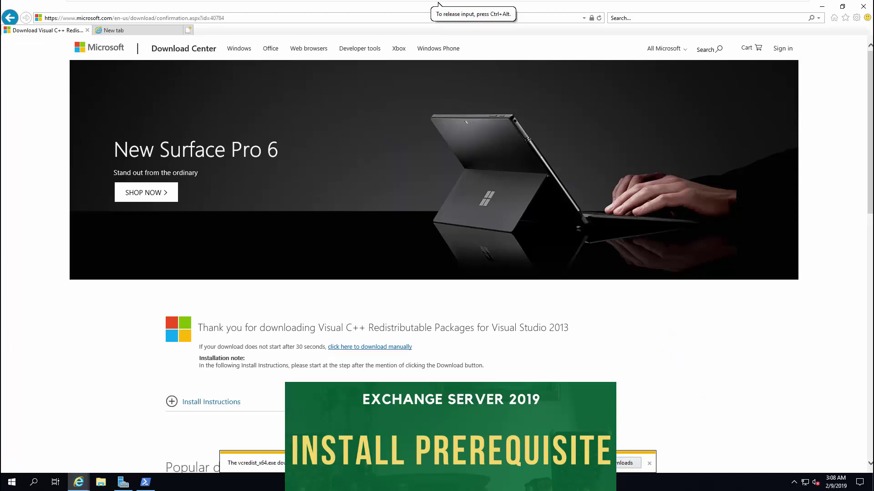
# - Run vcredist_x64 from Downloads, accept the license and install it
pyautogui.click(592, 462)
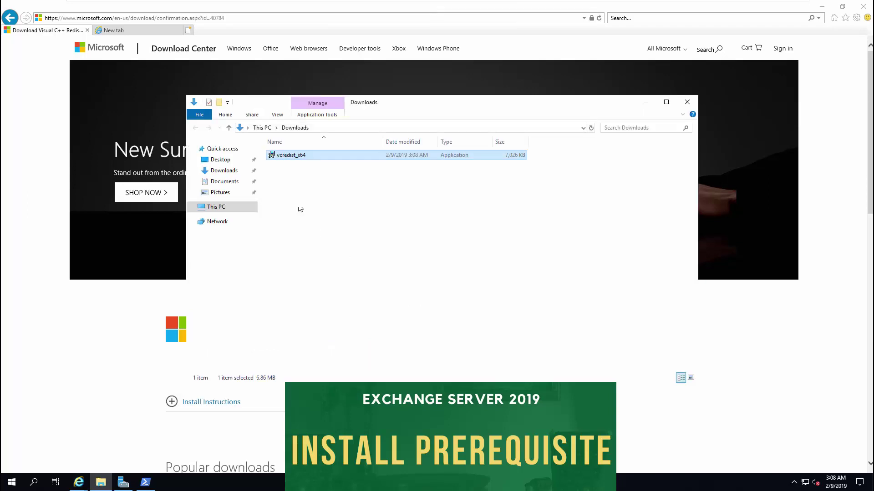
pyautogui.doubleClick(282, 157)
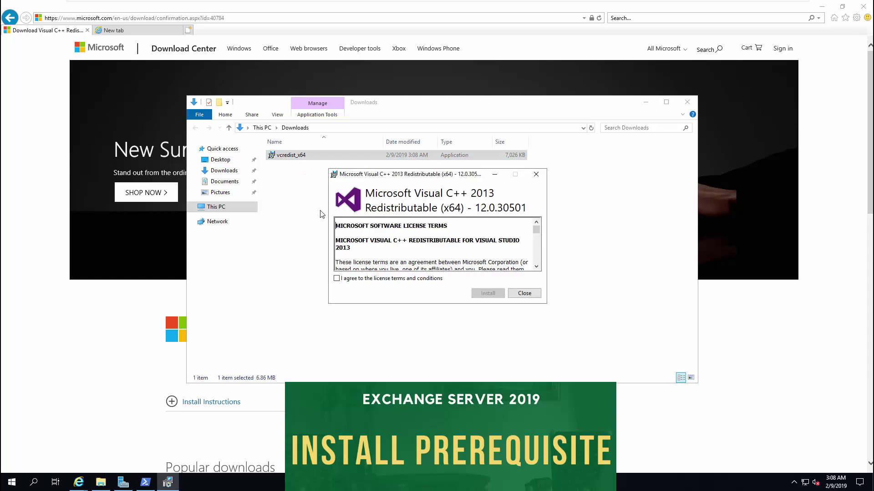
pyautogui.click(389, 279)
pyautogui.click(483, 295)
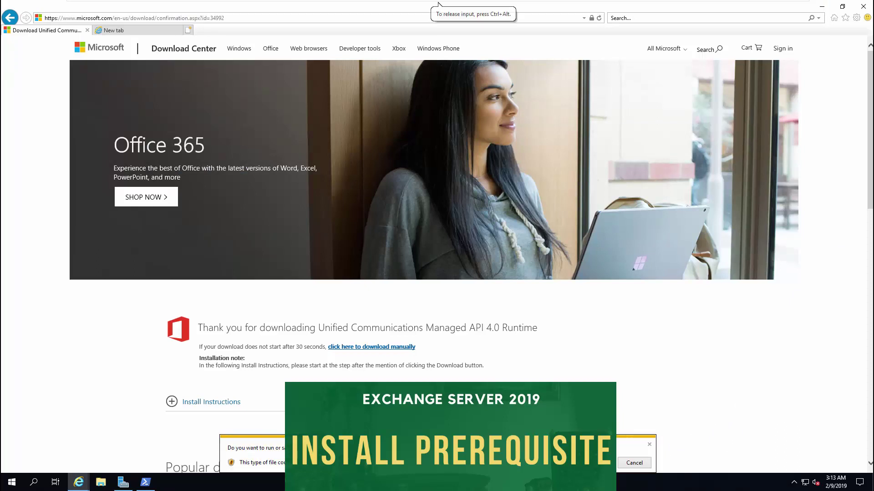
# - Run the downloaded UcmaRuntimeSetup installer for the UCMA 4.0 Runtime
pyautogui.hotkey('alt', 'r')
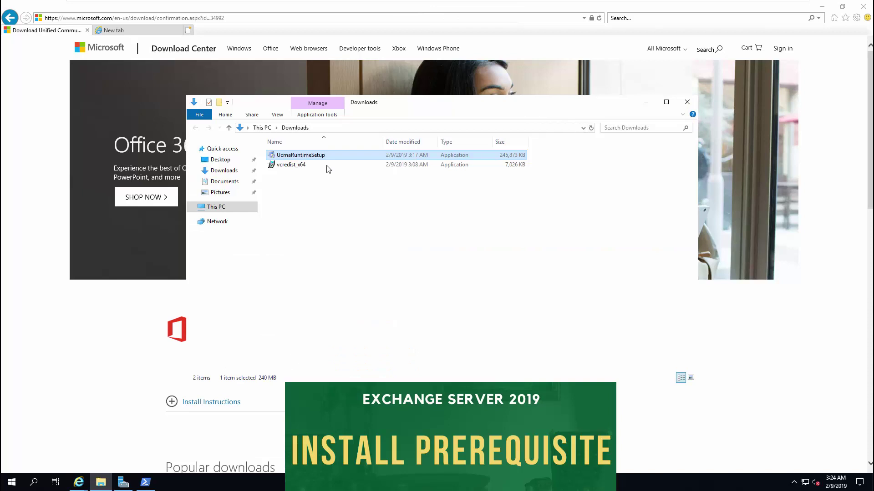
pyautogui.press('Return')
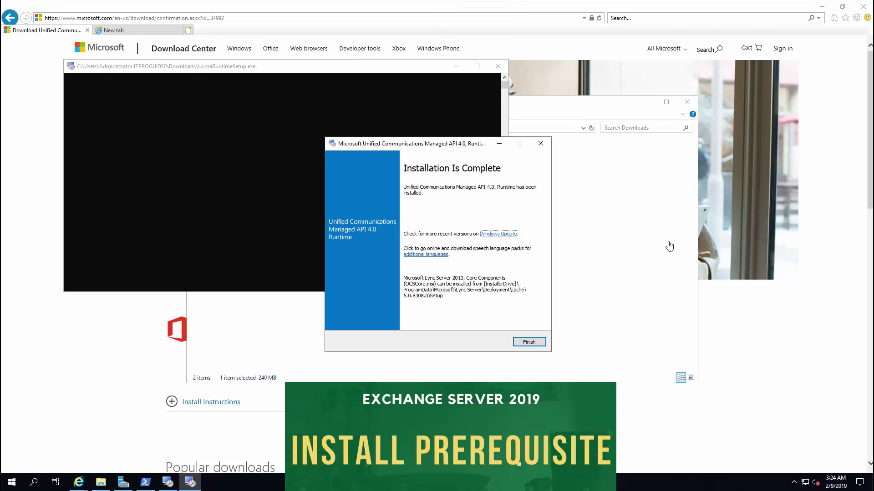
# - Finish UCMA setup, then paste WordPad's Install-WindowsFeature prerequisites command into PowerShell and run it
pyautogui.click(530, 341)
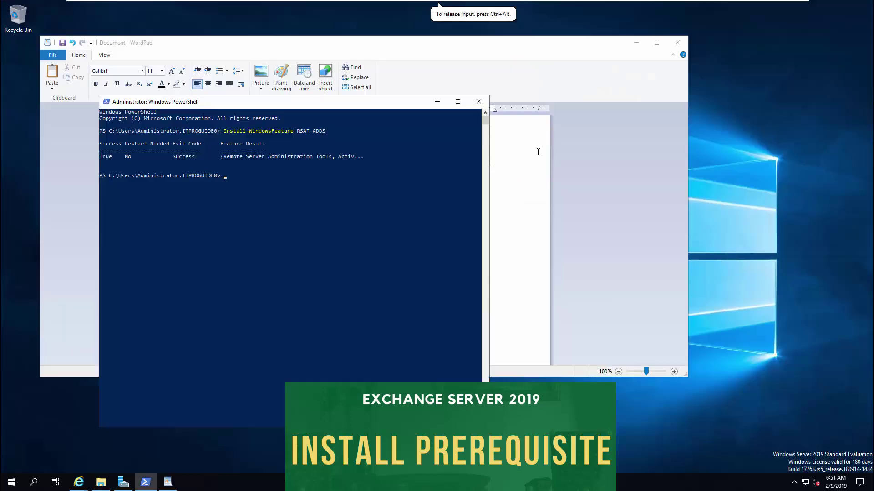
pyautogui.click(514, 154)
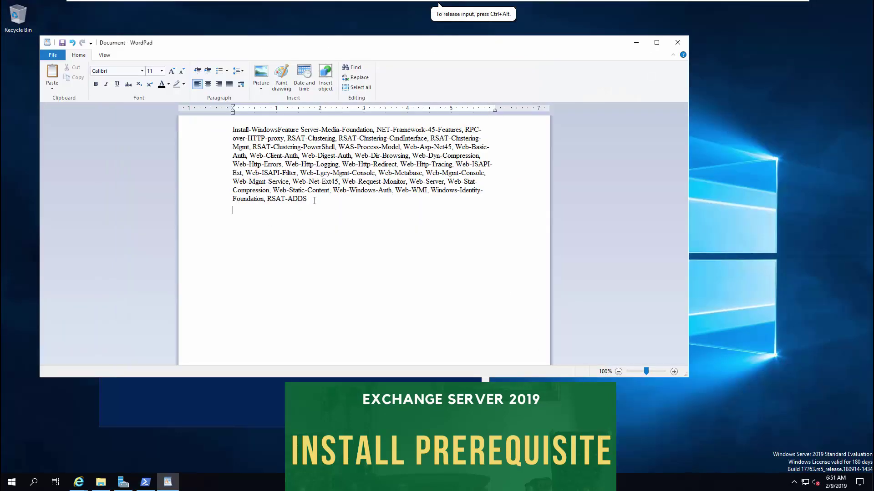
pyautogui.moveTo(314, 200); pyautogui.dragTo(229, 131)
pyautogui.hotkey('ctrl', 'c')
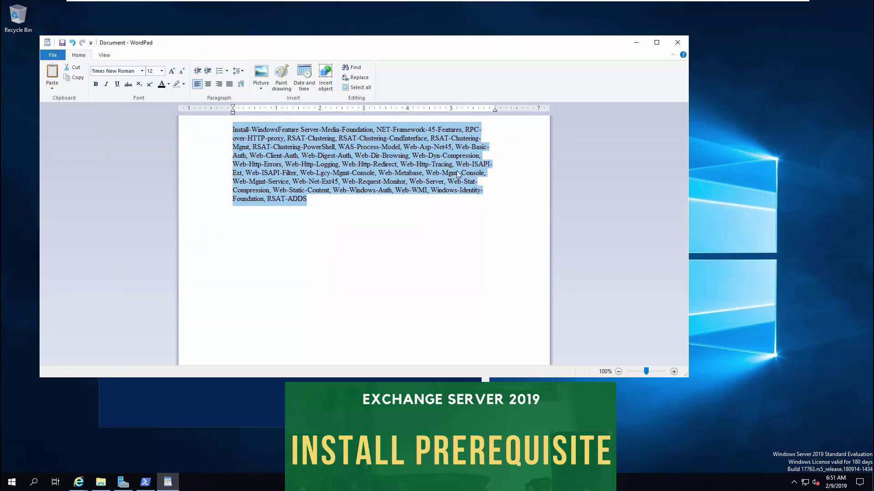
pyautogui.click(637, 42)
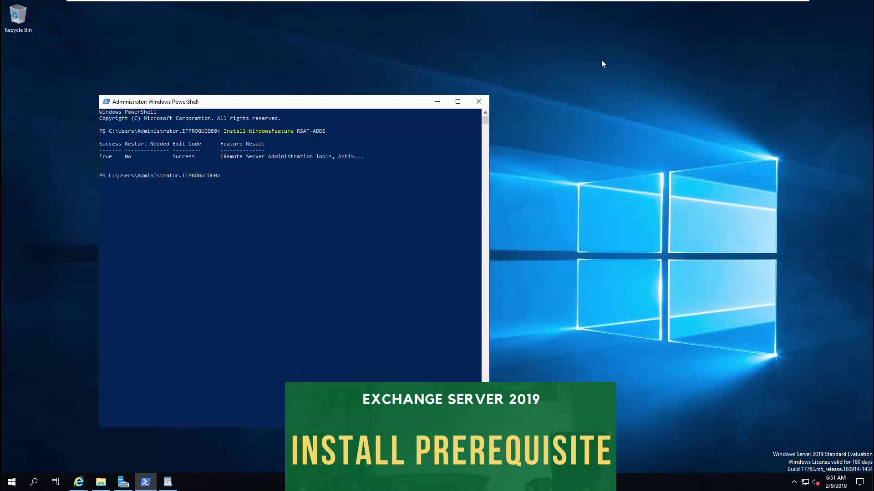
pyautogui.rightClick(282, 177)
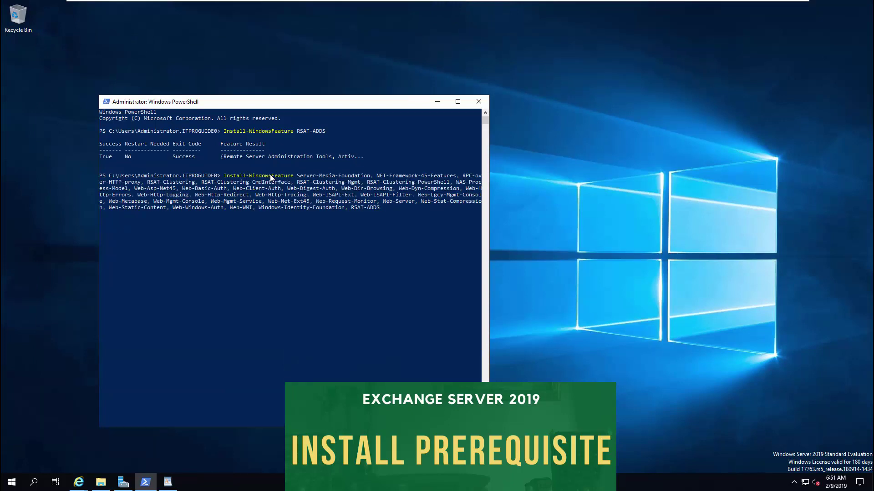
pyautogui.press('Return')
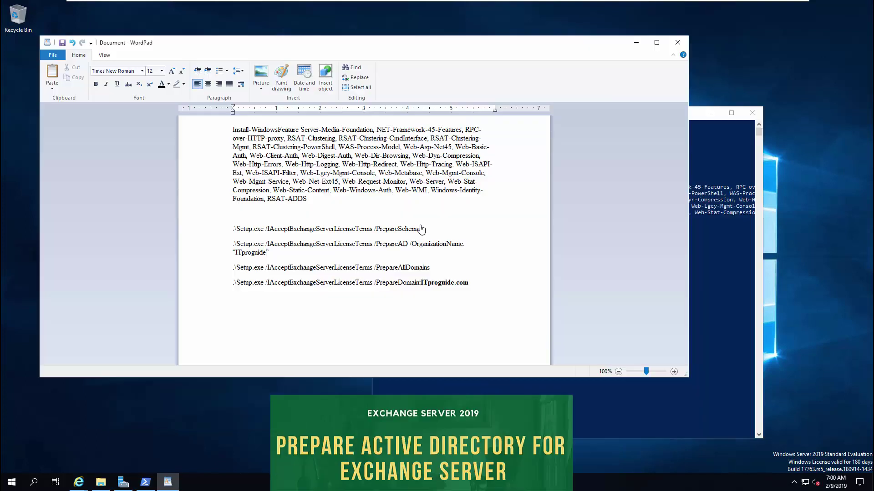
# - Select the whole .\Setup.exe /IAcceptExchangeServerLicenseTerms /PrepareSchema line in WordPad
pyautogui.doubleClick(386, 228)
pyautogui.moveTo(386, 228); pyautogui.dragTo(236, 226)
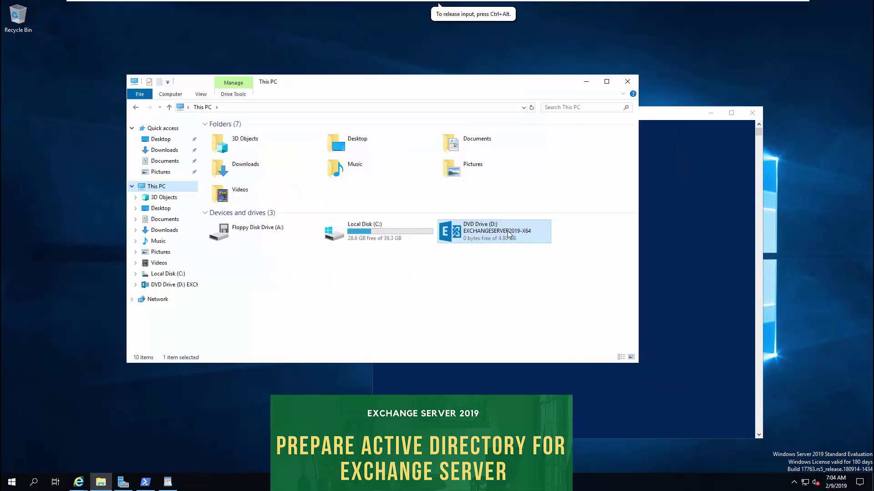
# - Open the Exchange DVD Drive (D:) contents in File Explorer
pyautogui.rightClick(494, 229)
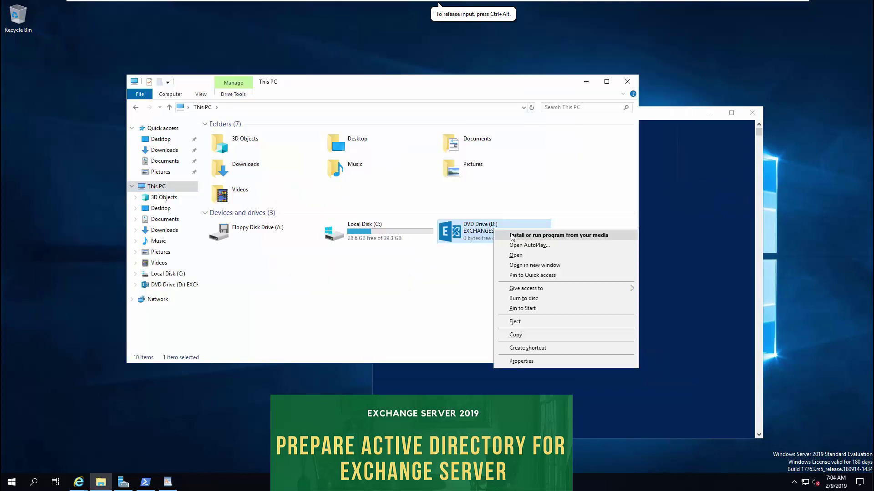
pyautogui.click(521, 256)
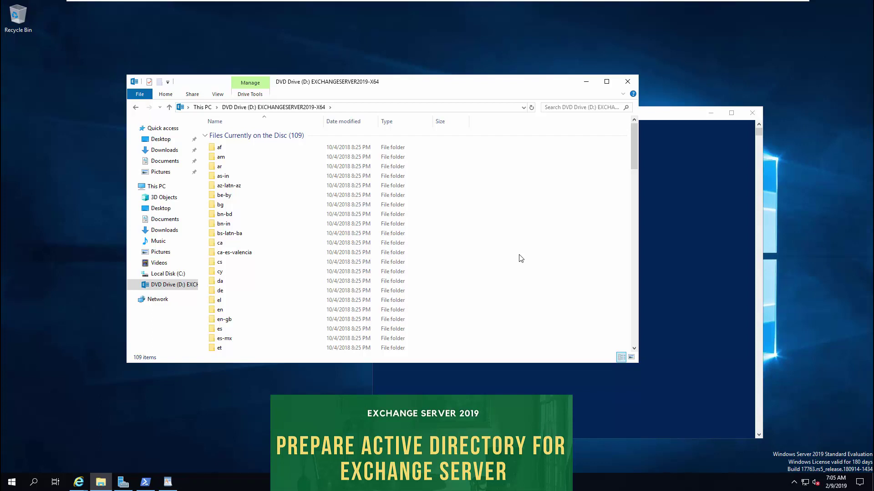
pyautogui.scroll(-15, 494, 274)
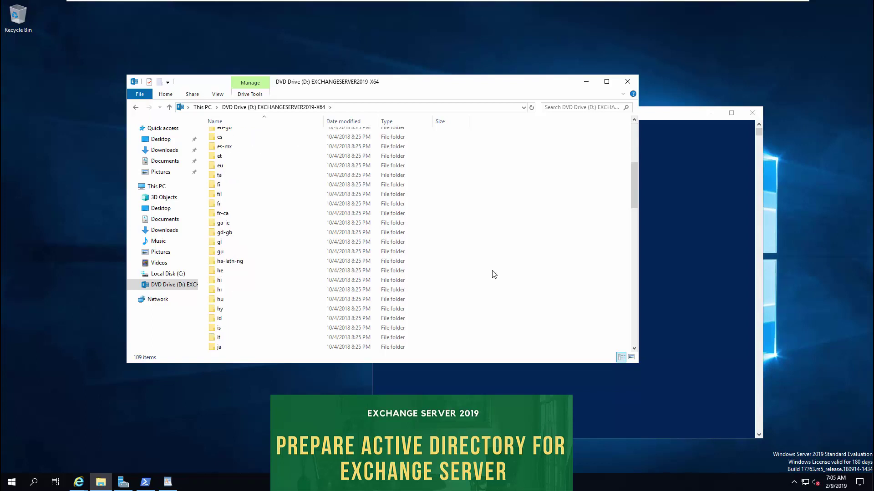
pyautogui.scroll(-12, 493, 274)
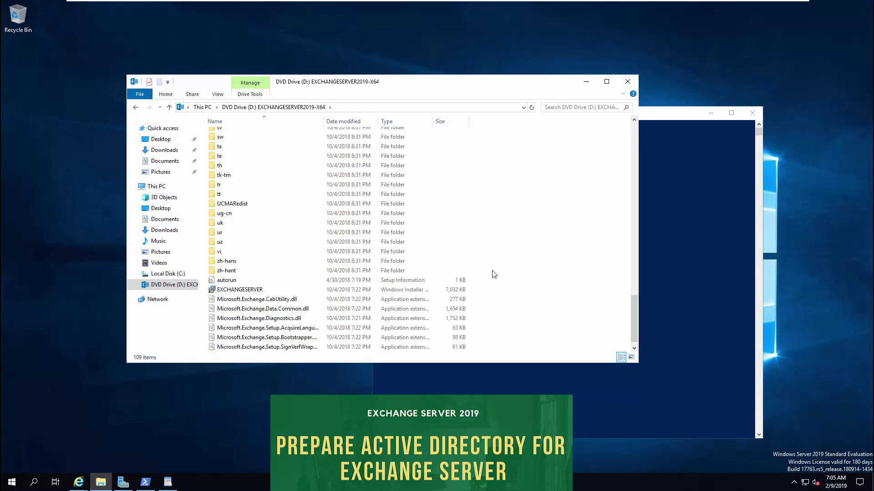
# - In PowerShell, switch to D: and run .\Setup.exe /PrepareSchema
pyautogui.click(700, 214)
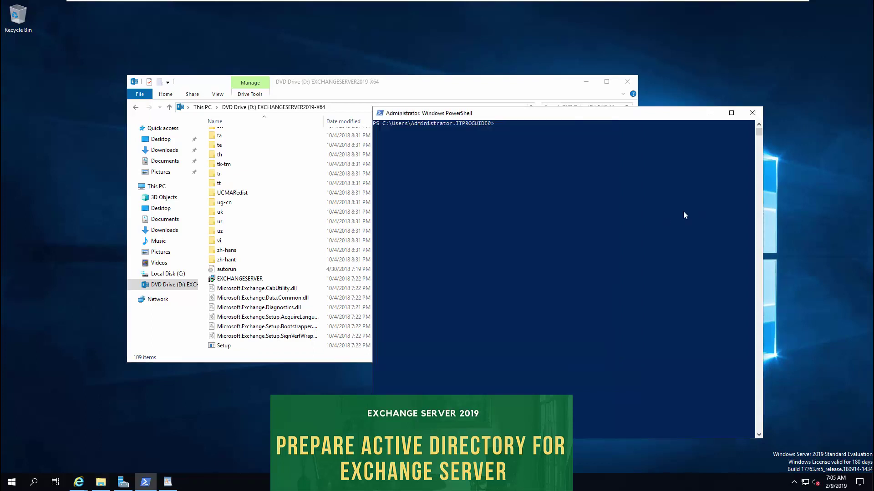
pyautogui.write('cd d:')
pyautogui.press('Return')
pyautogui.press('Up')
pyautogui.press('Up')
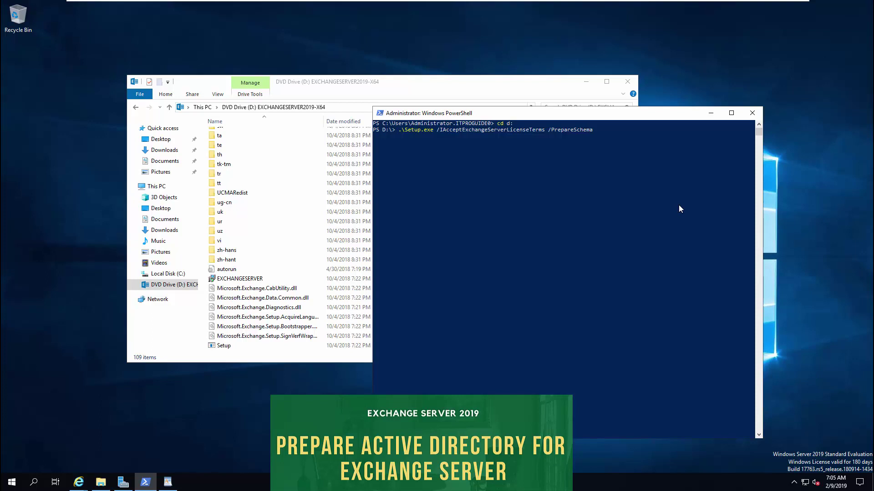
pyautogui.press('Return')
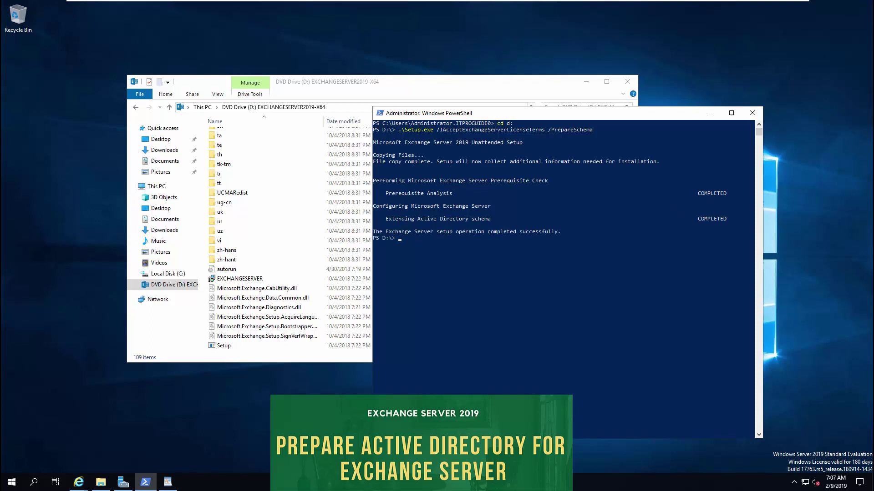
# - Copy the PrepareAD command from the notes and run it in PowerShell for organization ITproguide
pyautogui.hotkey('alt', 'Tab')
pyautogui.tripleClick(233, 244)
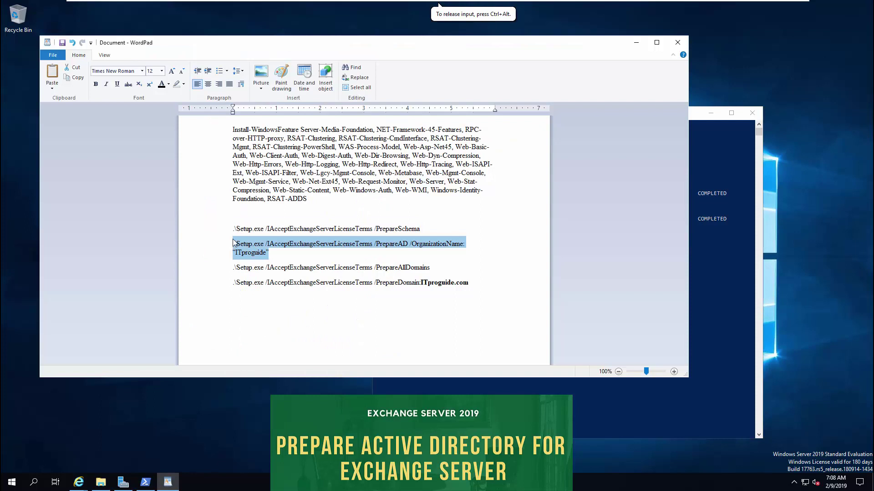
pyautogui.click(733, 264)
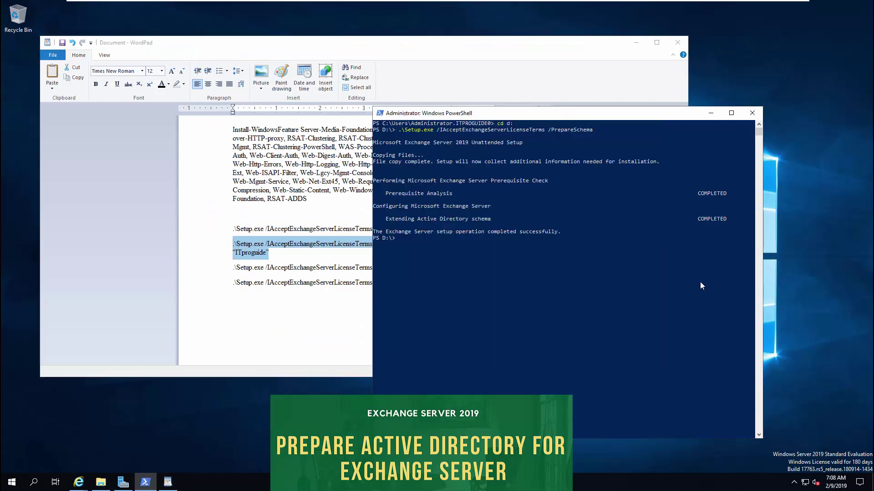
pyautogui.rightClick(539, 271)
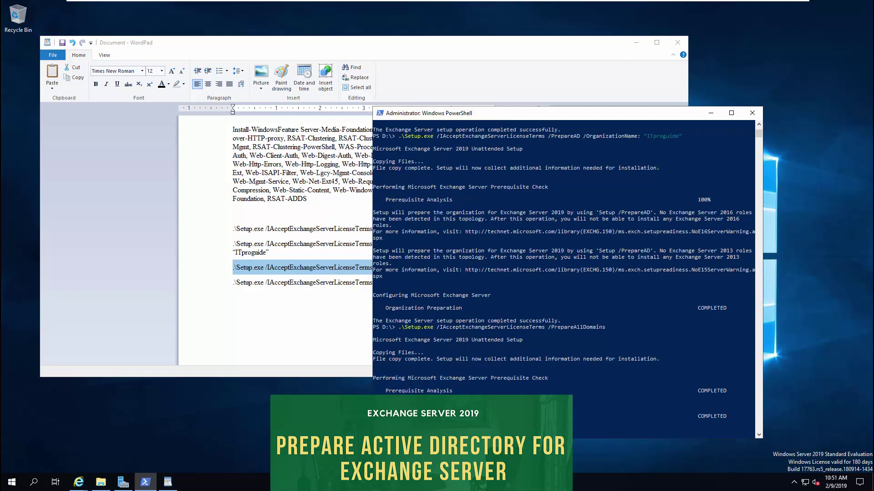
# - Copy the PrepareDomain command for ITproguide.com and run it in PowerShell
pyautogui.tripleClick(259, 283)
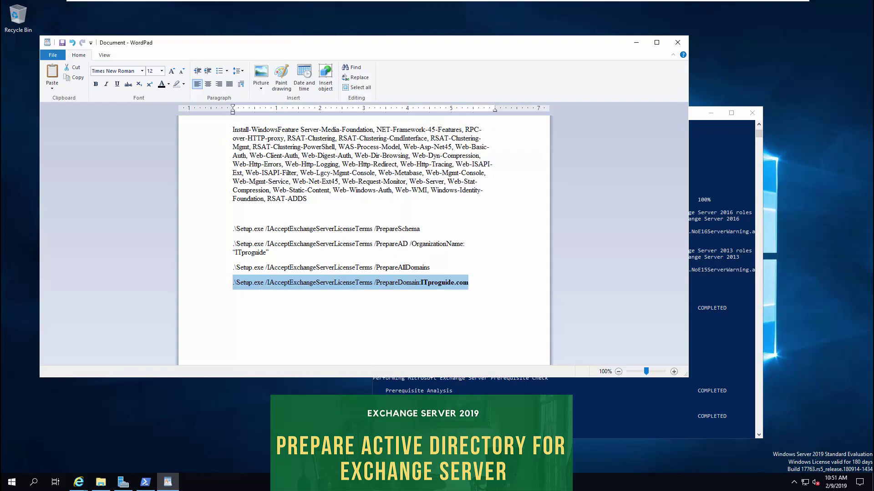
pyautogui.hotkey('alt', 'Tab')
pyautogui.rightClick(608, 414)
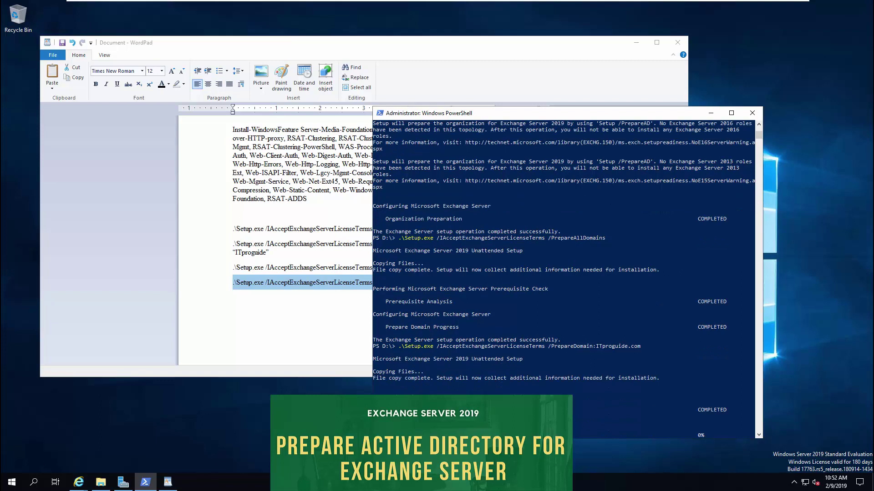
# - Launch ADSI Edit from Start search and connect to the Default naming context
pyautogui.click(3, 481)
pyautogui.write('sche')
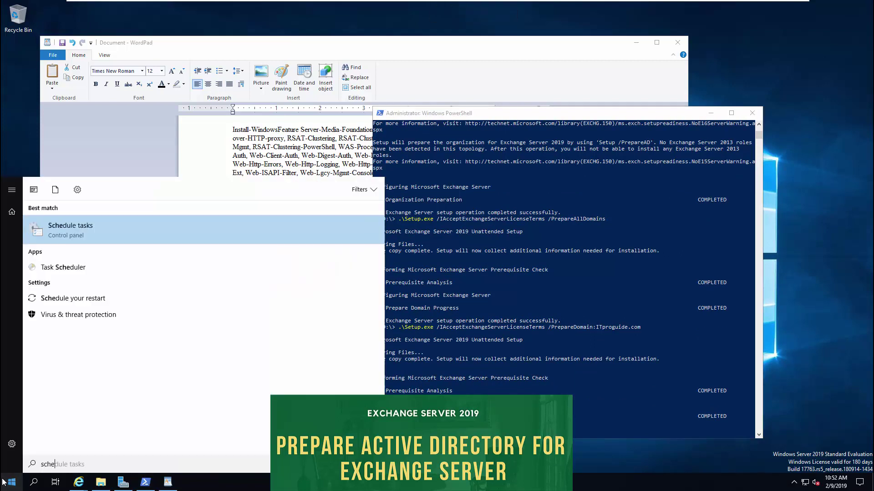
pyautogui.press('BackSpace')
pyautogui.press('BackSpace')
pyautogui.press('BackSpace')
pyautogui.press('BackSpace')
pyautogui.write('ads')
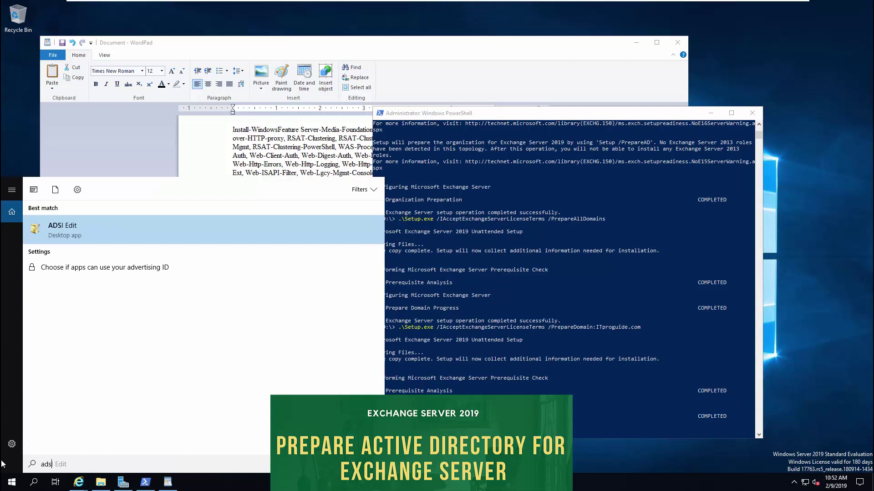
pyautogui.write('i')
pyautogui.press('Return')
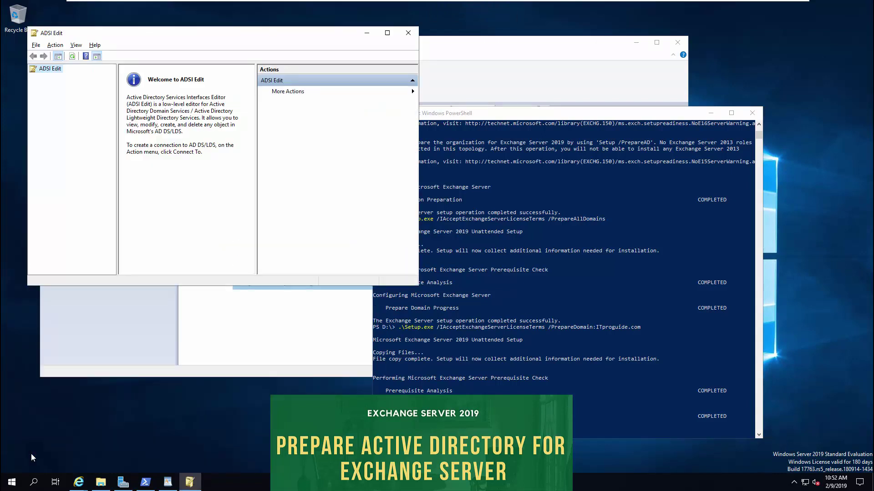
pyautogui.rightClick(43, 69)
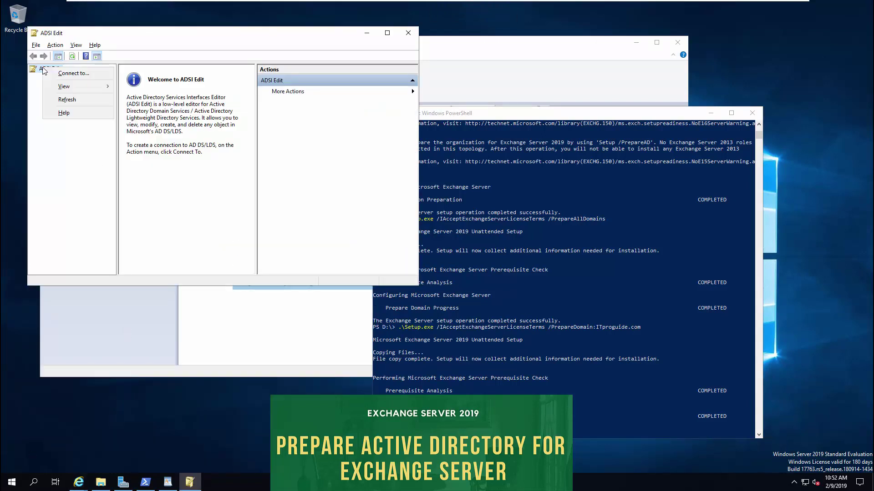
pyautogui.click(55, 72)
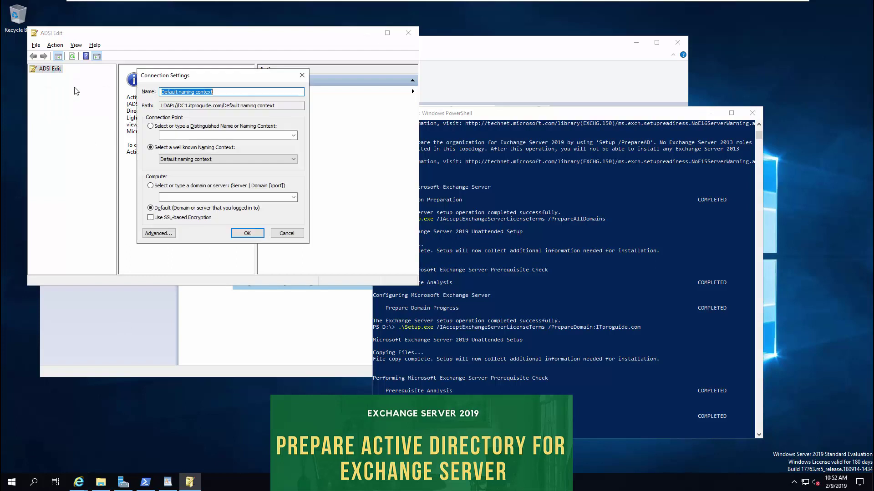
pyautogui.click(241, 231)
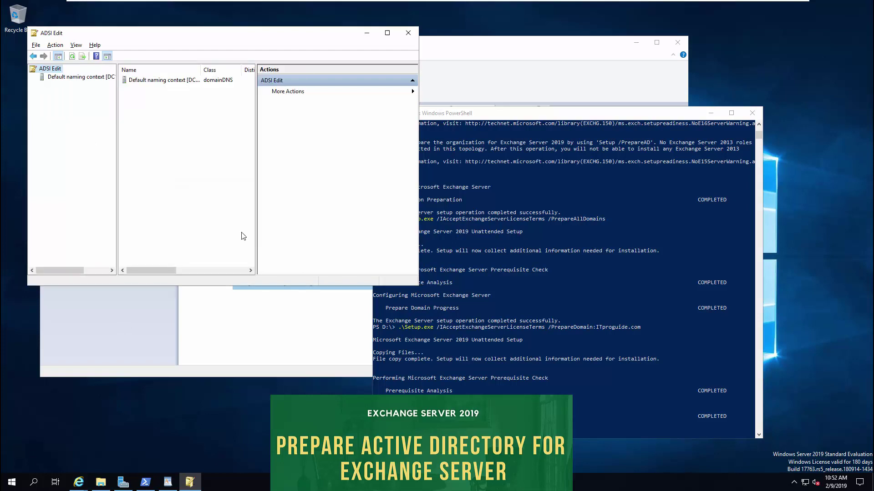
# - Expand itproguide.com and view the Microsoft Exchange Security Groups and System Objects containers
pyautogui.doubleClick(94, 78)
pyautogui.doubleClick(90, 87)
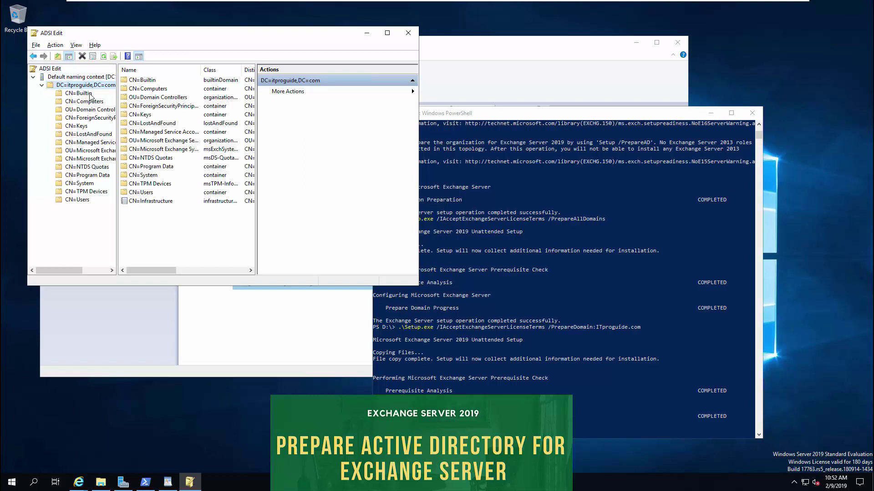
pyautogui.moveTo(118, 146); pyautogui.dragTo(184, 146)
pyautogui.click(137, 151)
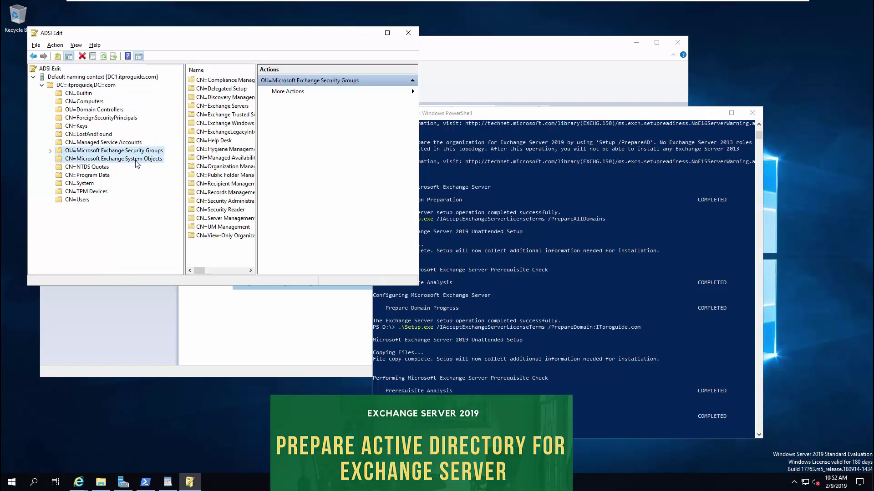
pyautogui.click(136, 160)
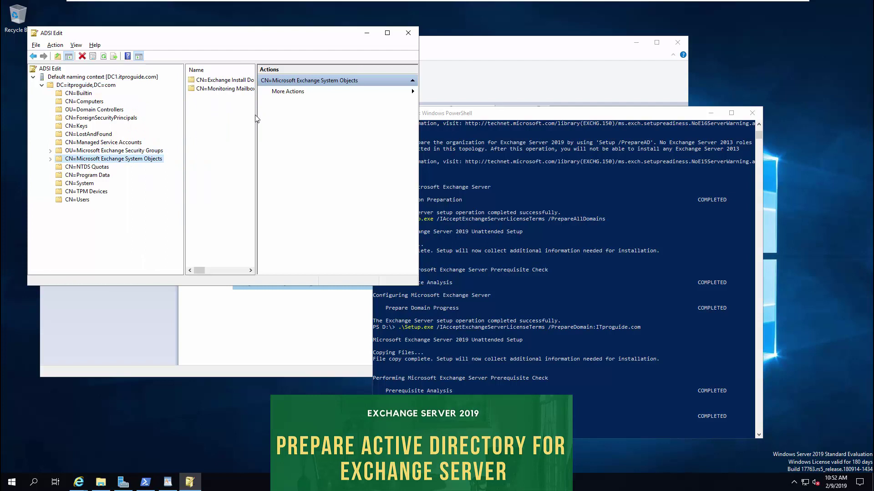
pyautogui.moveTo(256, 118); pyautogui.dragTo(313, 121)
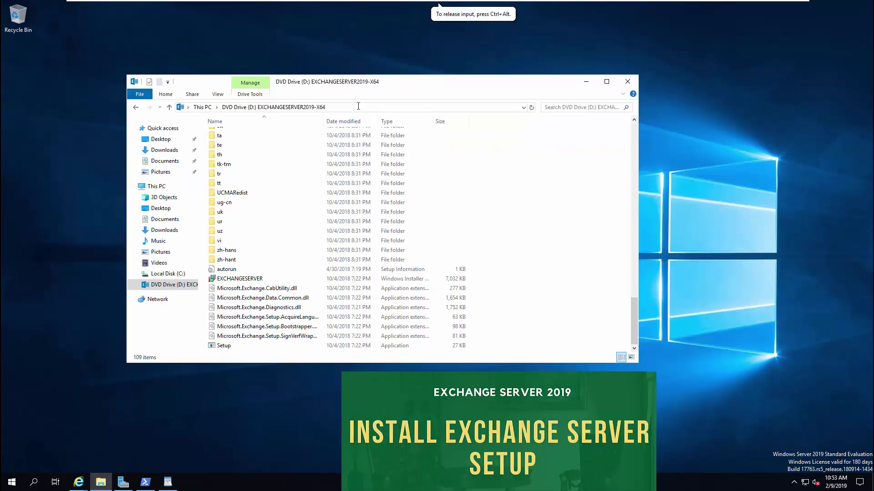
# - Launch the Exchange Setup application from the DVD drive
pyautogui.click(358, 107)
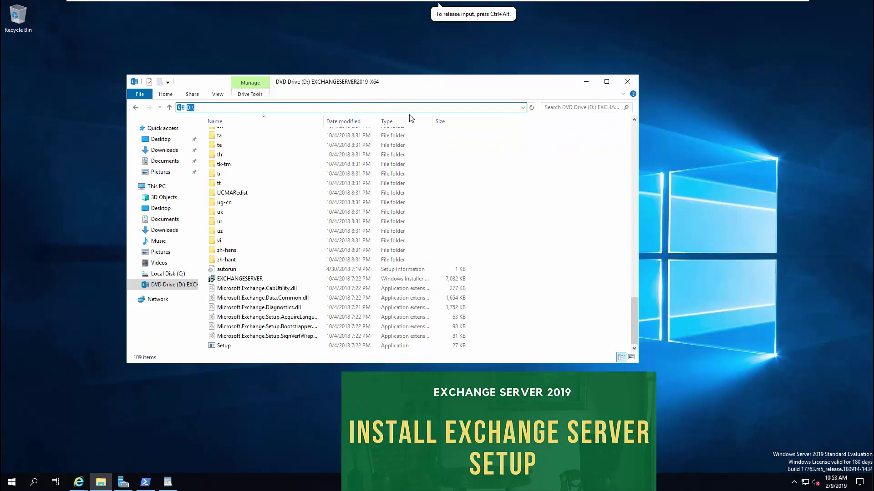
pyautogui.click(507, 200)
pyautogui.click(269, 347)
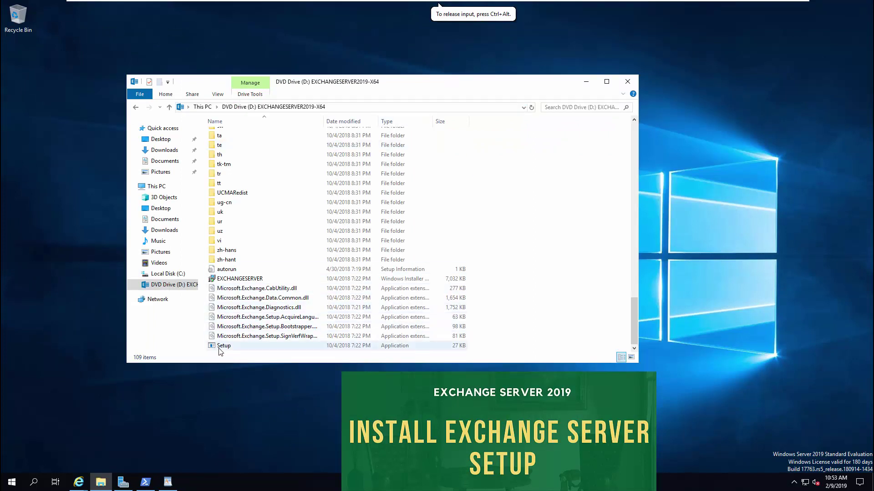
pyautogui.doubleClick(277, 349)
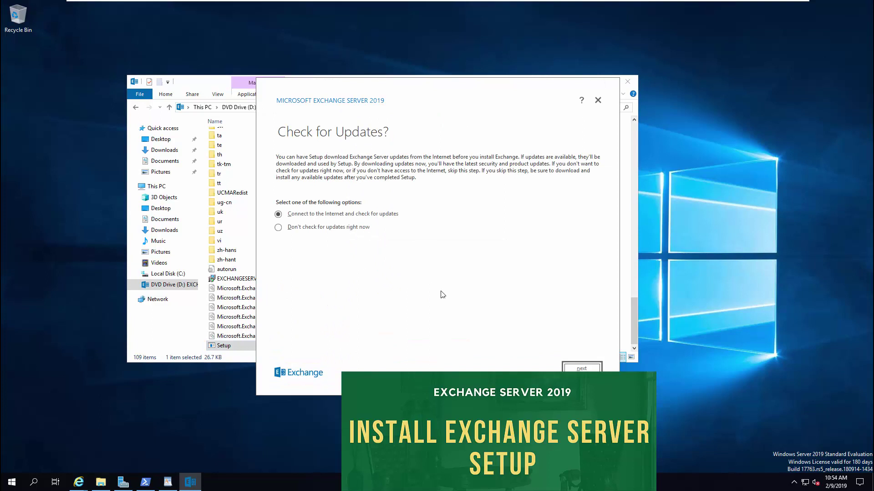
# - Advance through Check for Updates, License Agreement and Recommended Settings to role selection
pyautogui.click(585, 368)
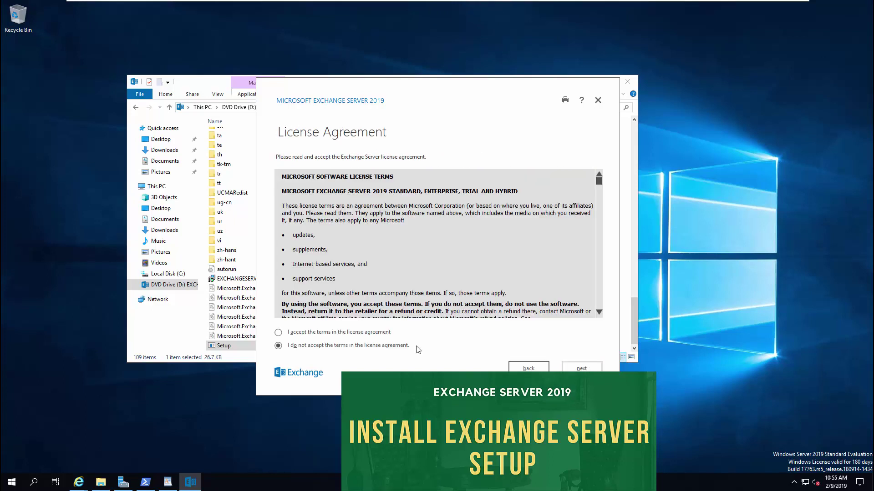
pyautogui.click(582, 368)
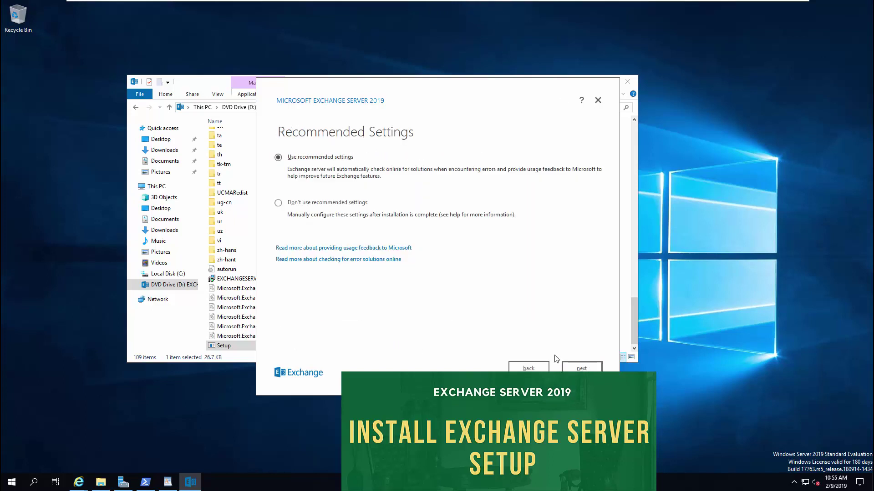
pyautogui.click(581, 368)
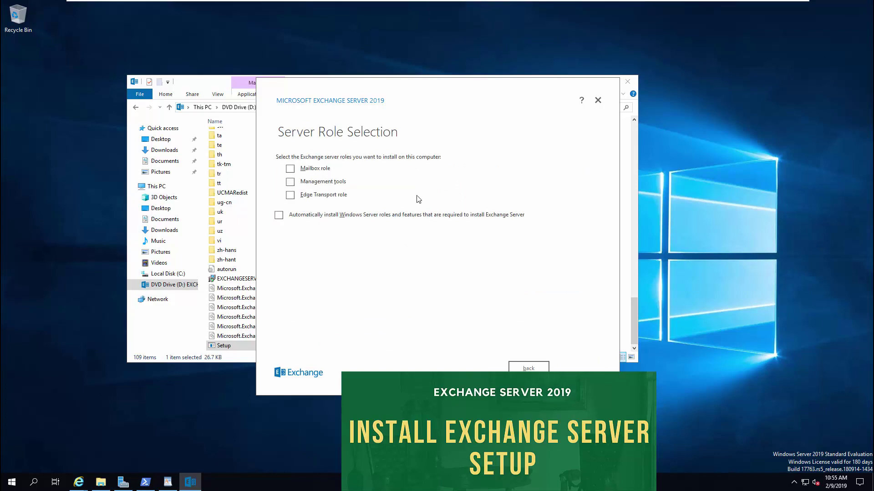
# - Select the Mailbox role and keep the default installation path
pyautogui.click(290, 169)
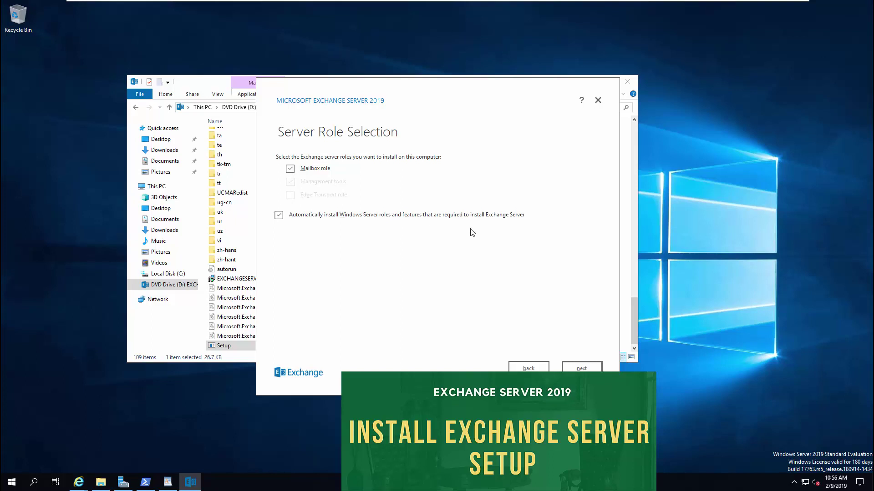
pyautogui.click(571, 371)
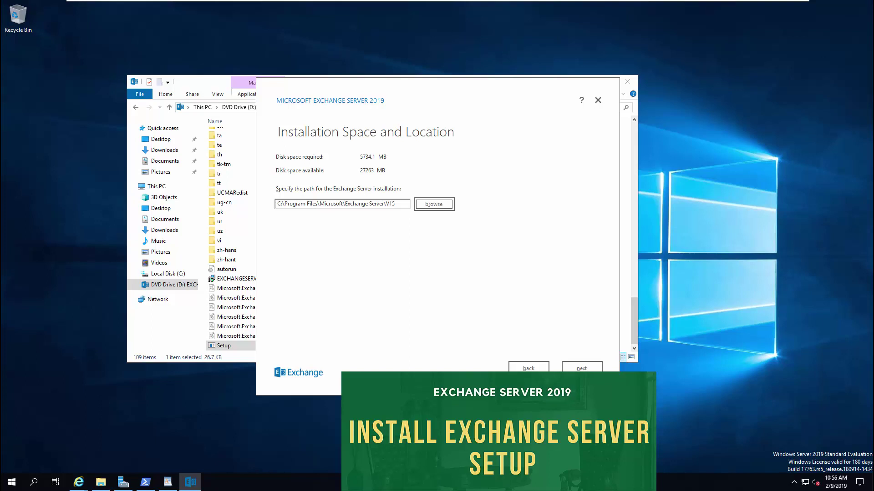
pyautogui.click(581, 368)
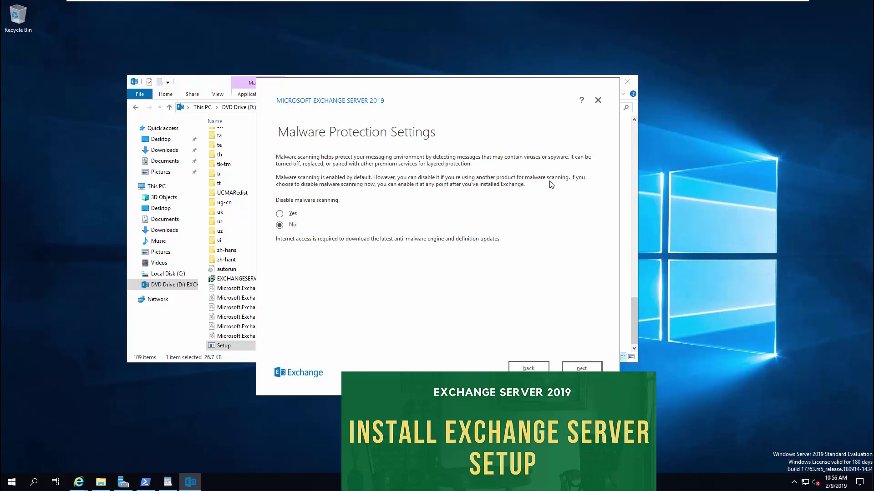
# - Keep malware scanning enabled, install Exchange, and finish setup once it completes
pyautogui.click(586, 370)
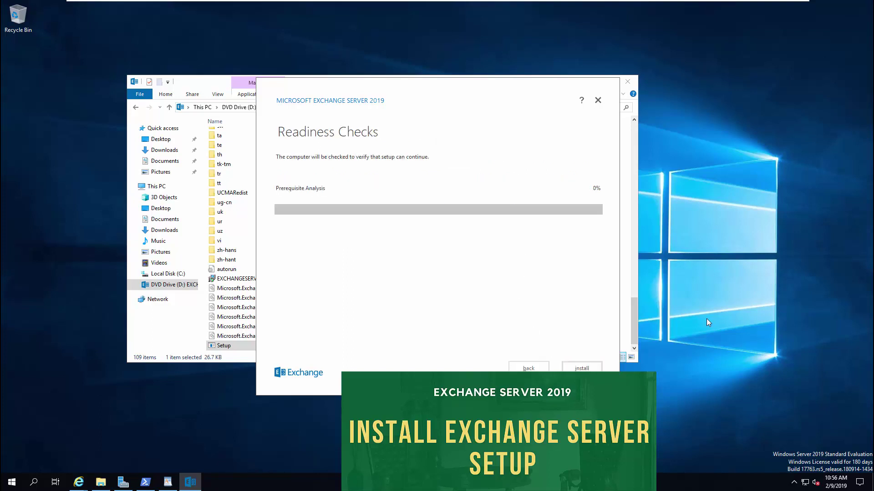
pyautogui.click(587, 368)
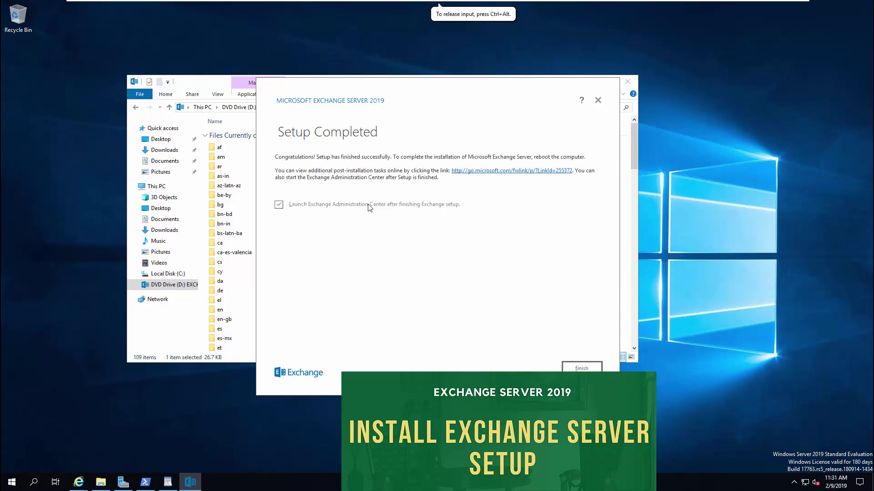
pyautogui.click(587, 370)
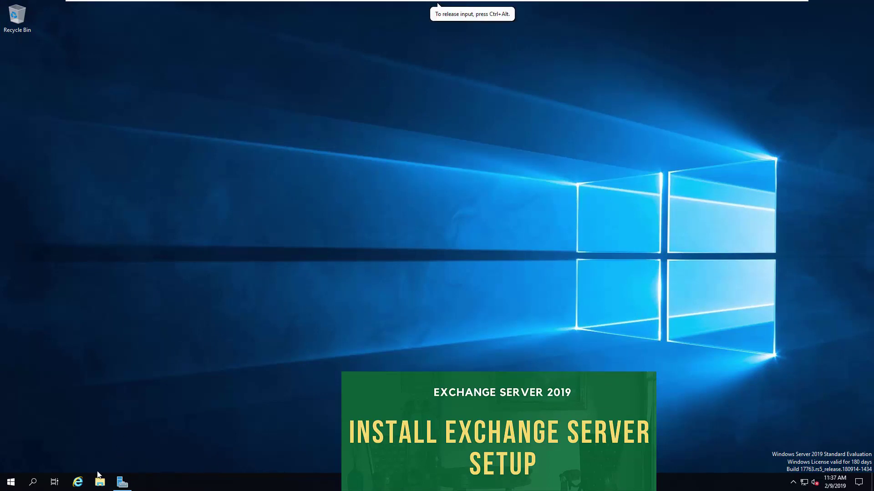
# - Launch Exchange Administrative Center from Start, bypass the certificate warning, and maximize the browser
pyautogui.click(10, 481)
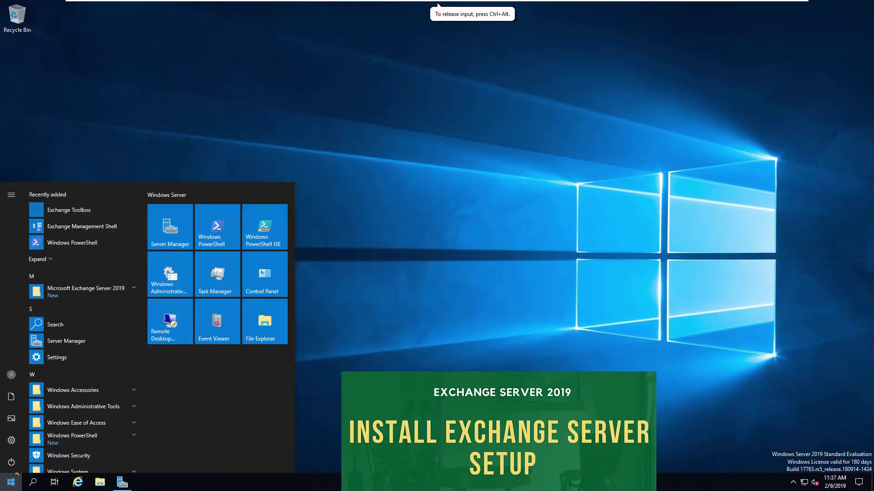
pyautogui.click(82, 300)
pyautogui.click(87, 313)
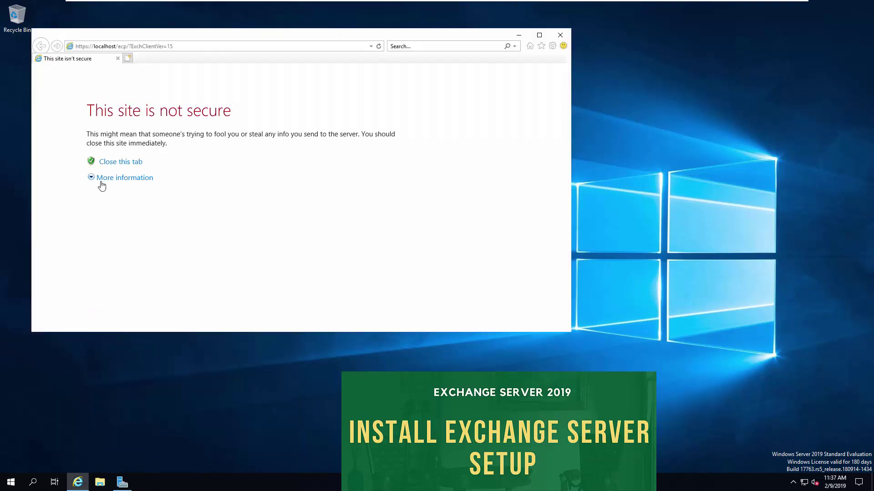
pyautogui.click(99, 180)
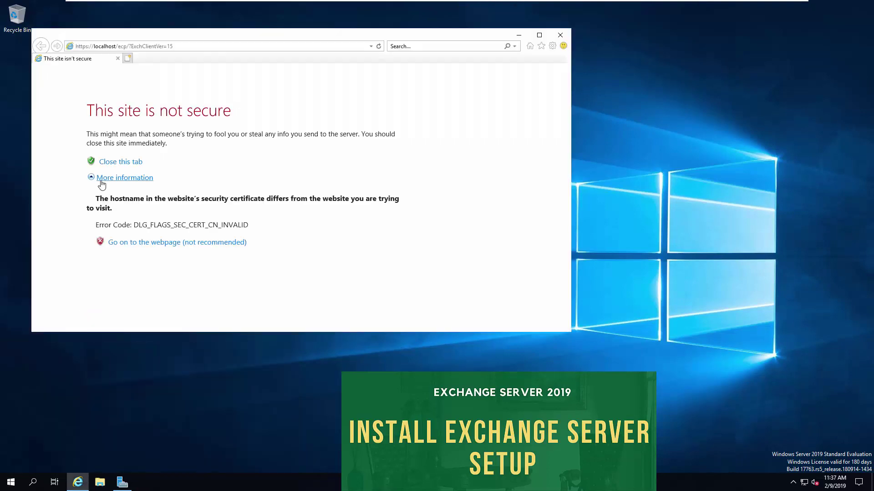
pyautogui.click(135, 245)
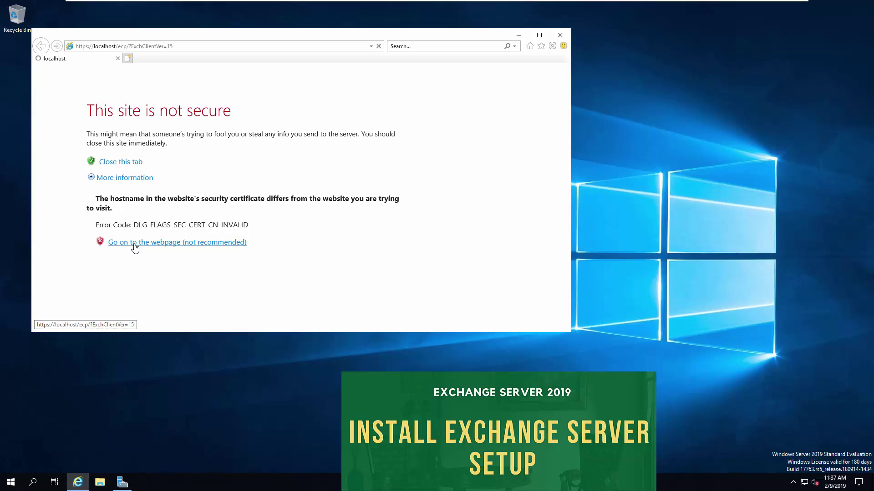
pyautogui.click(539, 35)
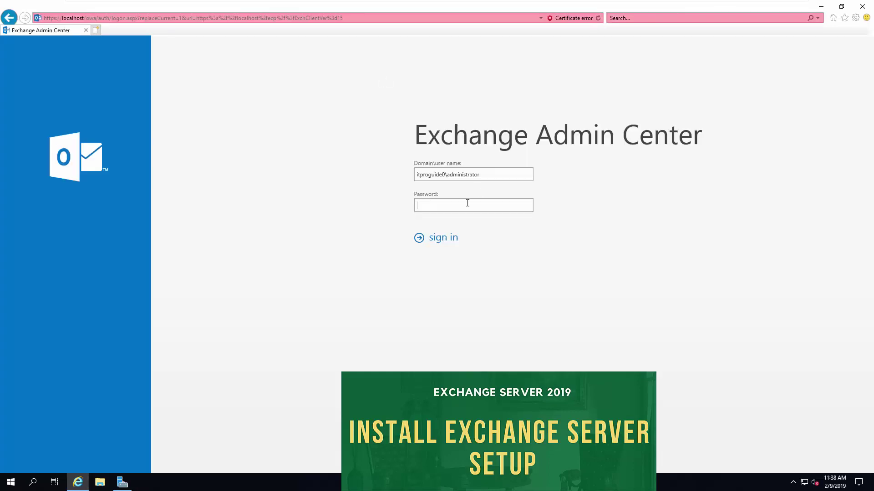
# - Enter the administrator password and sign in to the Exchange admin center
pyautogui.write('************')
pyautogui.press('Return')
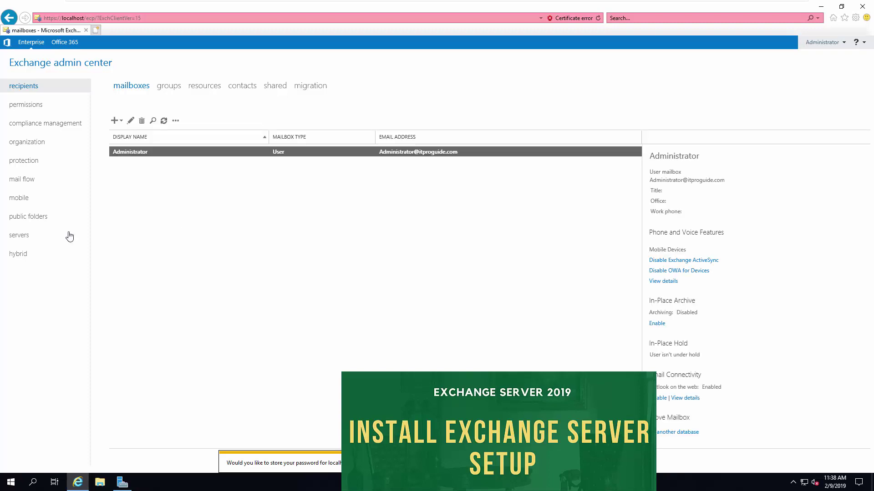
pyautogui.click(18, 236)
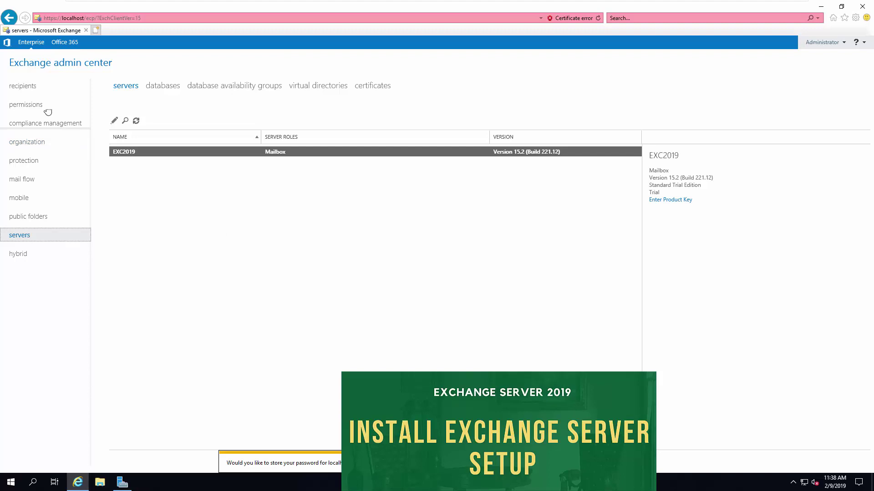
pyautogui.click(34, 89)
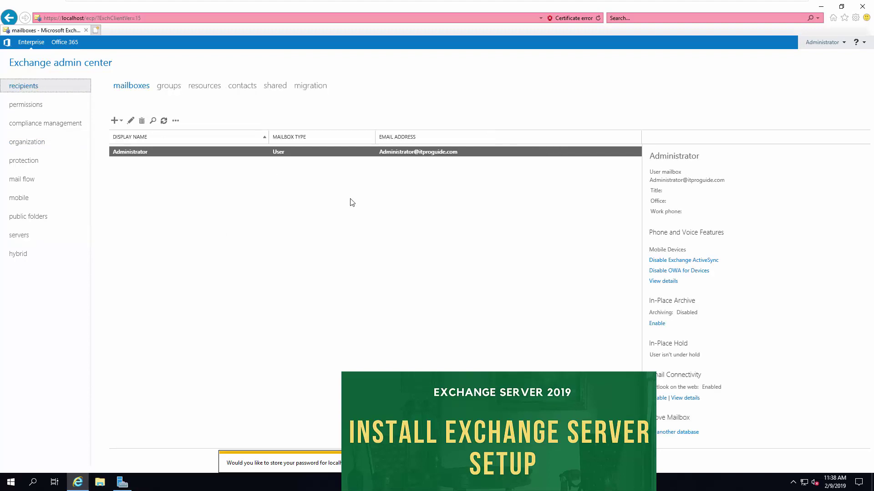